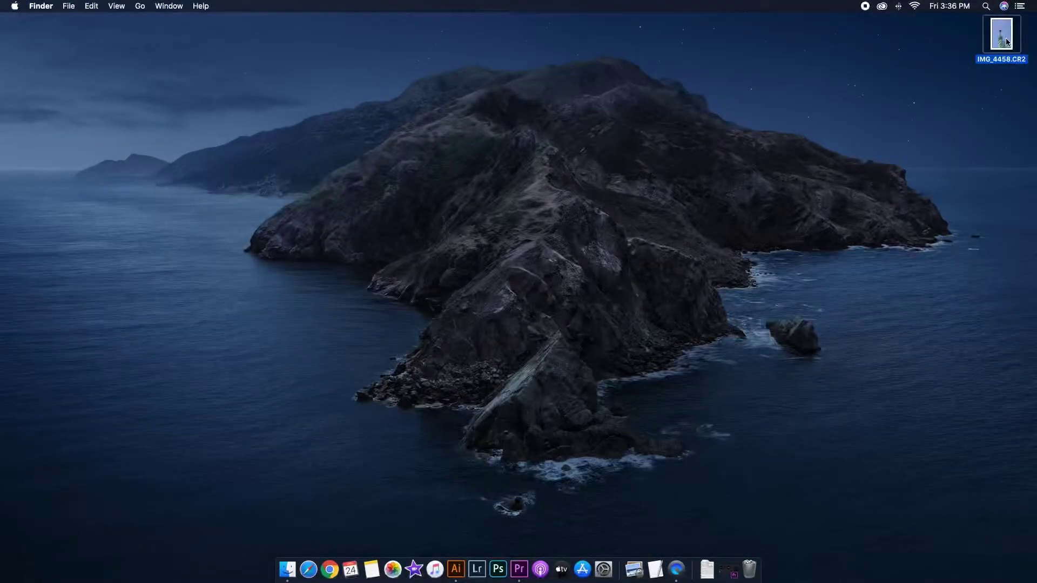
Step: Preview the statue photo, then open IMG_4458.CR2 unedited from Camera Raw as a Photoshop document
key("space")
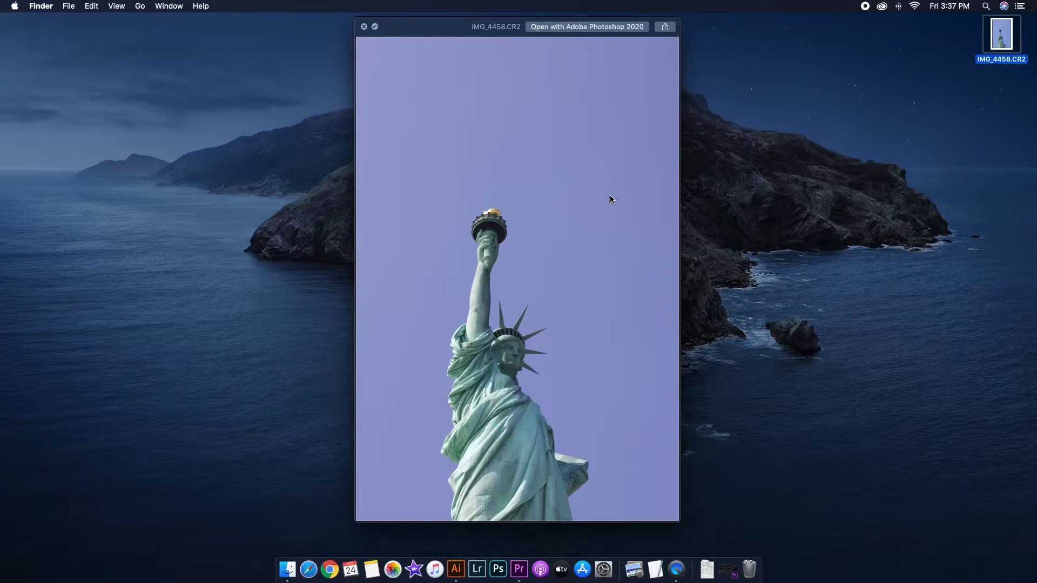
key("space")
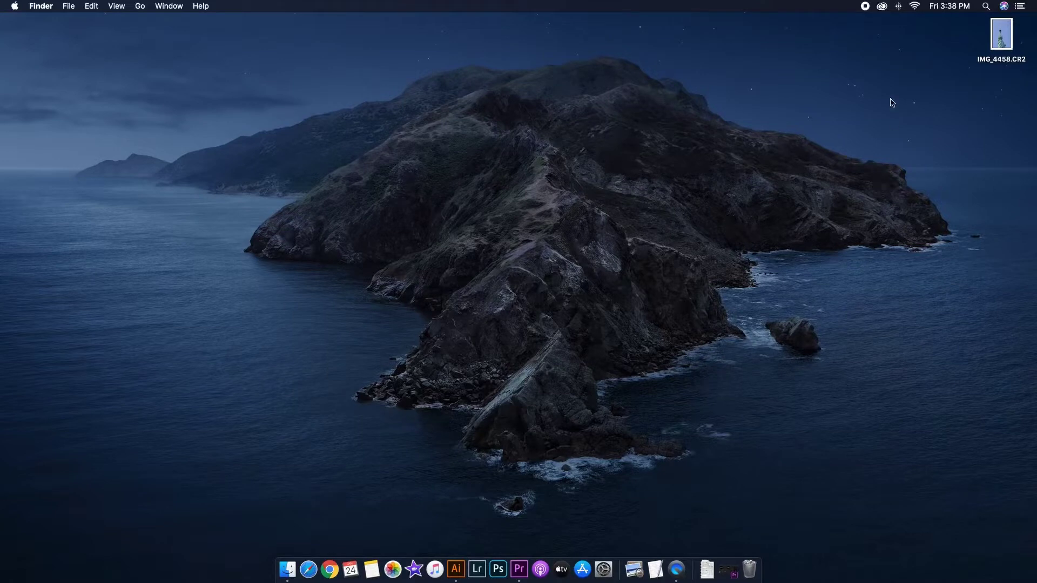
left_click(998, 38)
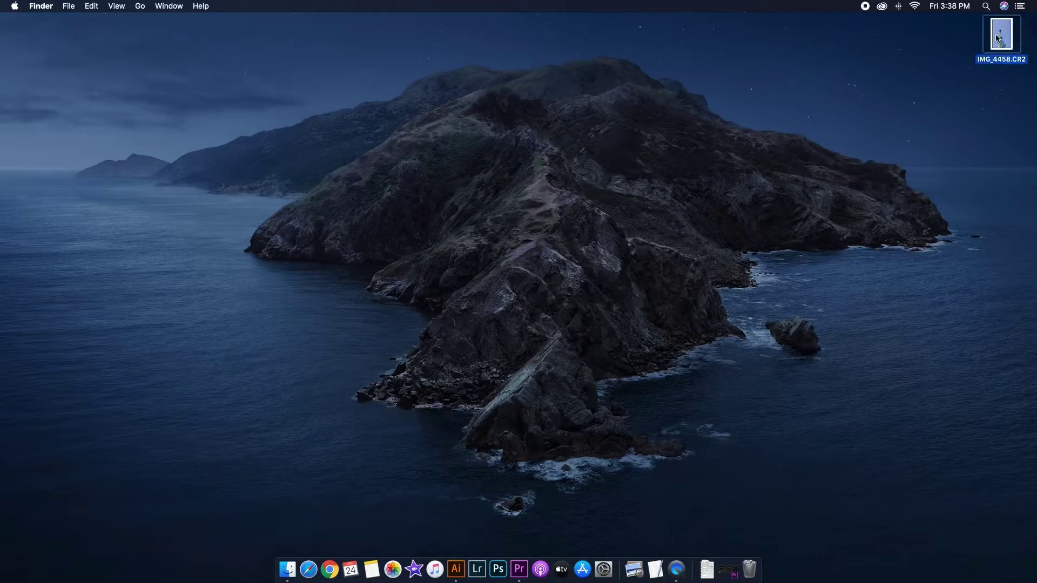
double_click(998, 38)
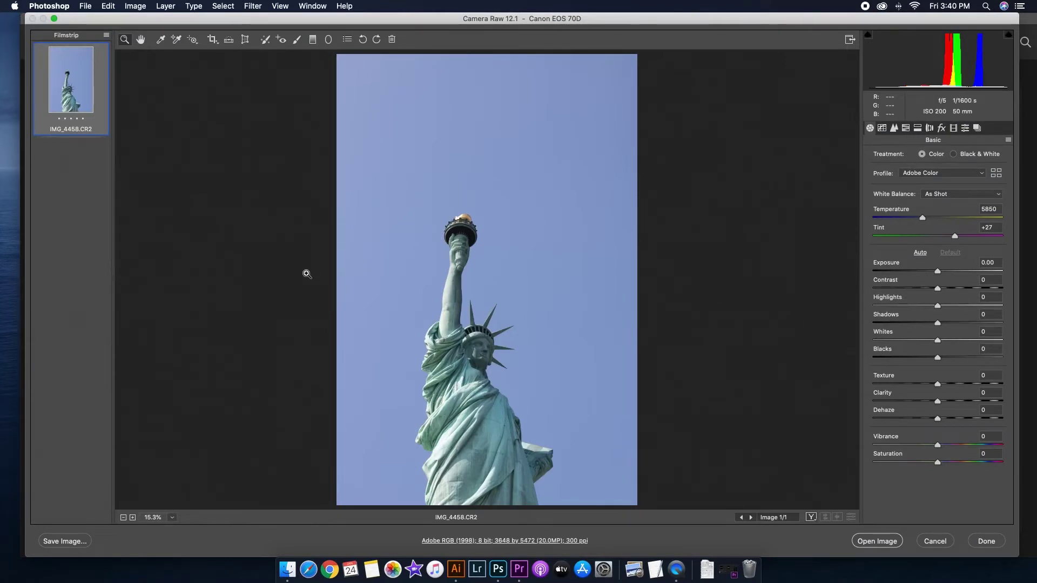
left_click(876, 541)
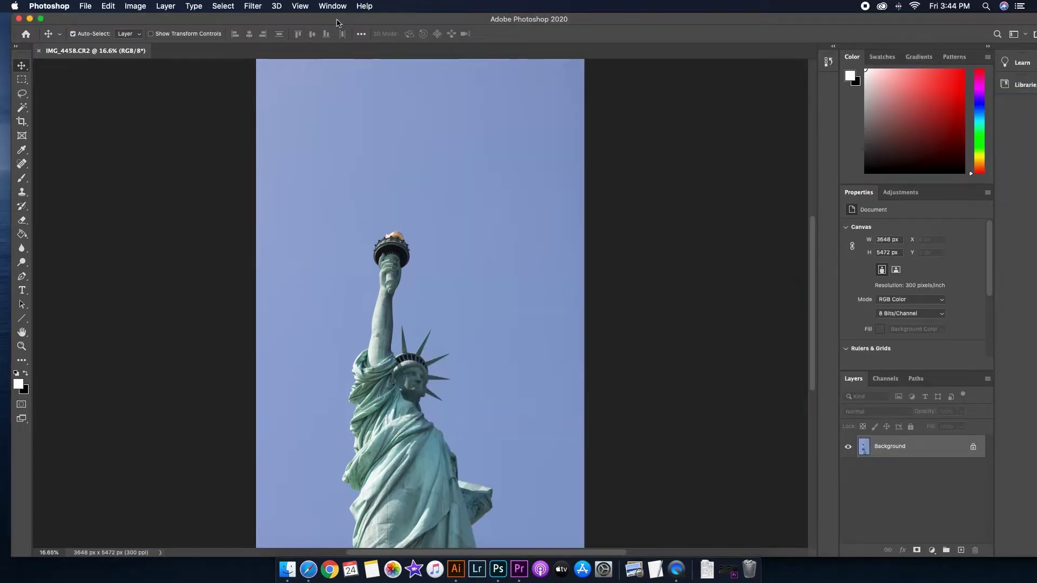
left_click_drag(337, 23, 243, 23)
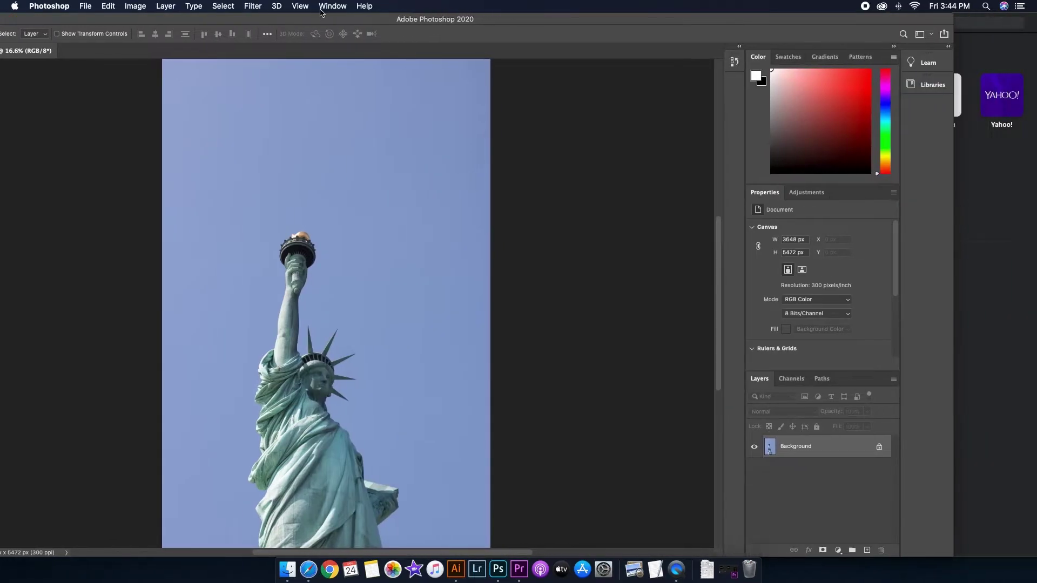
Step: Search 'looking up on clouds' in a maximized Safari and show only image results
left_click(1014, 242)
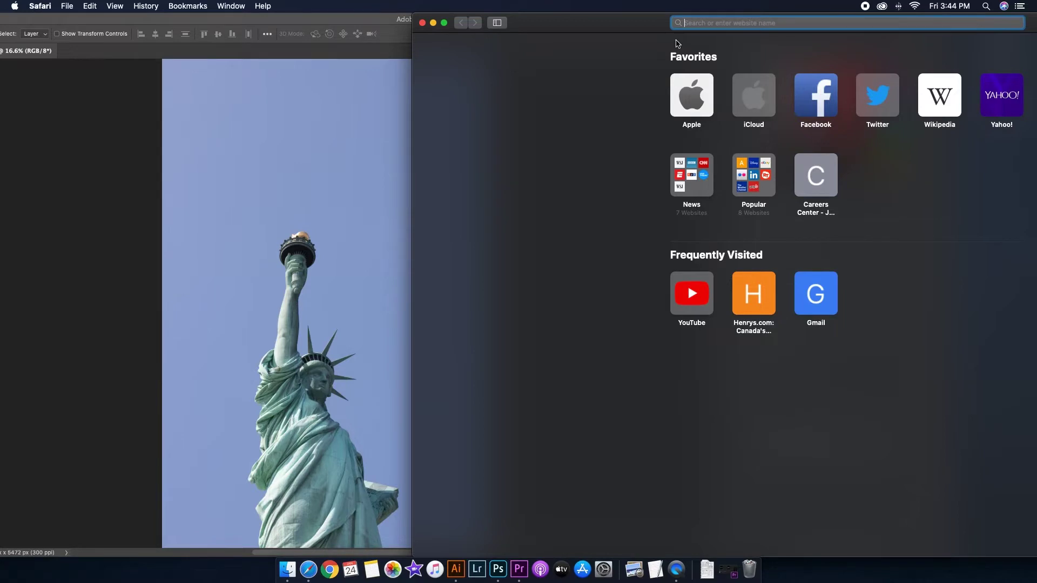
double_click(540, 19)
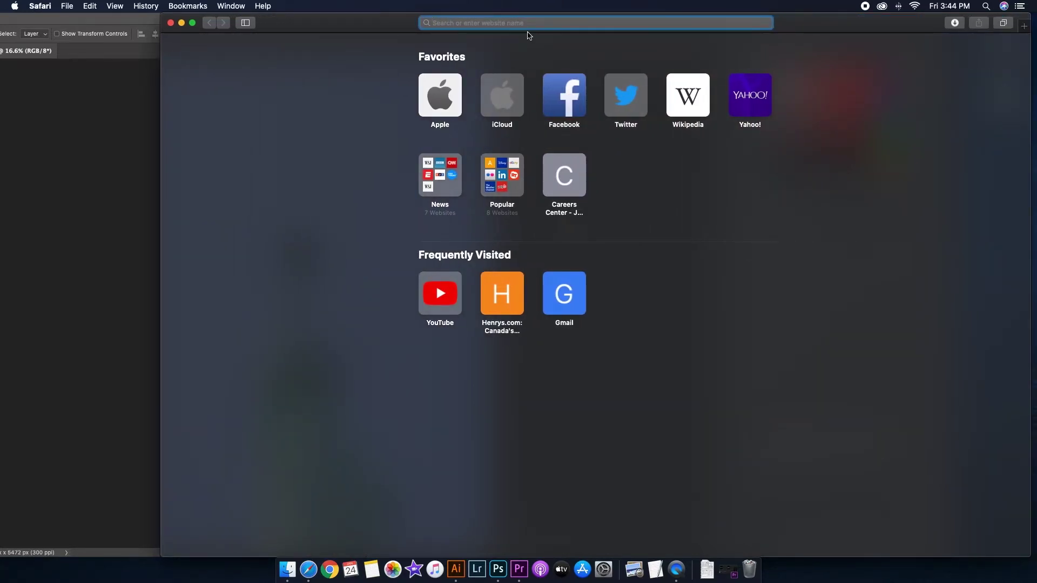
type("looking up ")
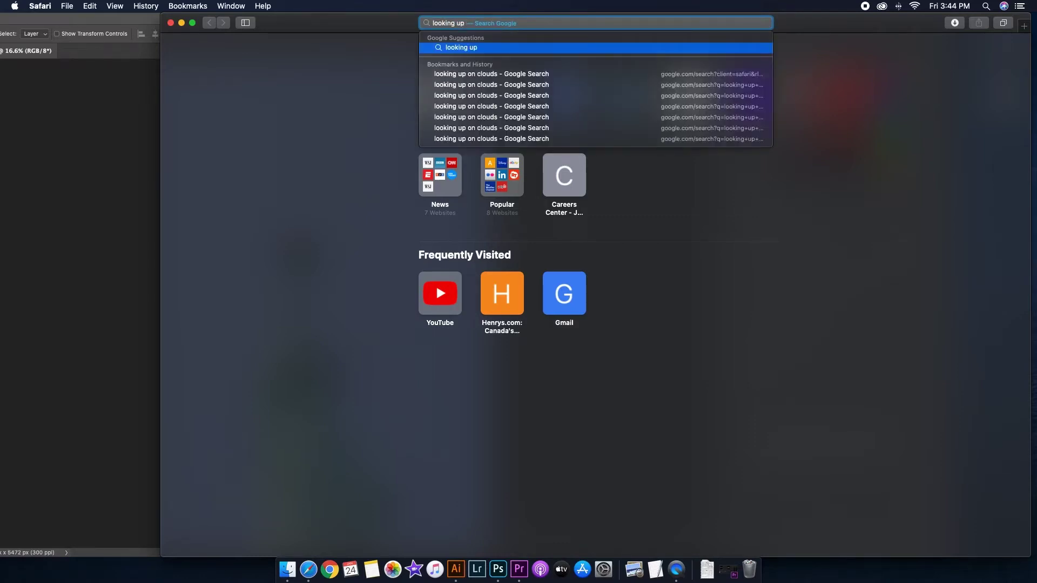
type("on")
key("Down")
key("Return")
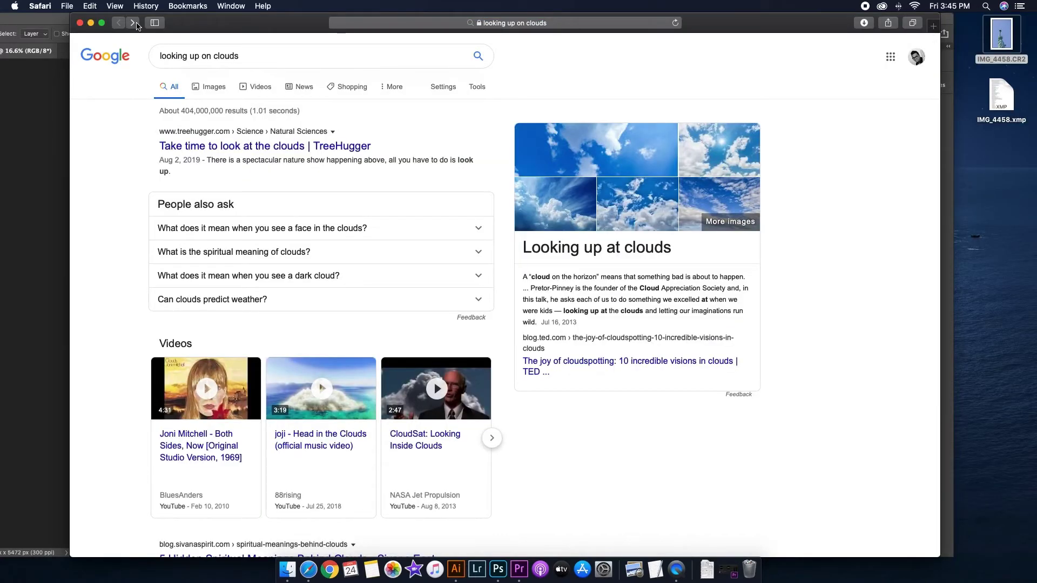
left_click(206, 88)
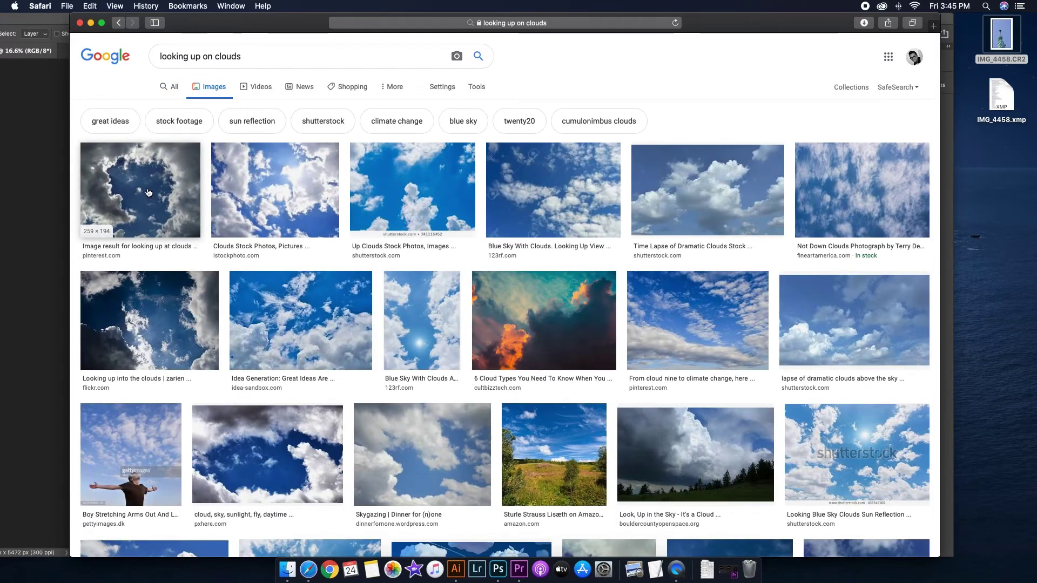
Step: Browse the cloud image previews and bring the two downloaded cloud photos into Photoshop
left_click(148, 192)
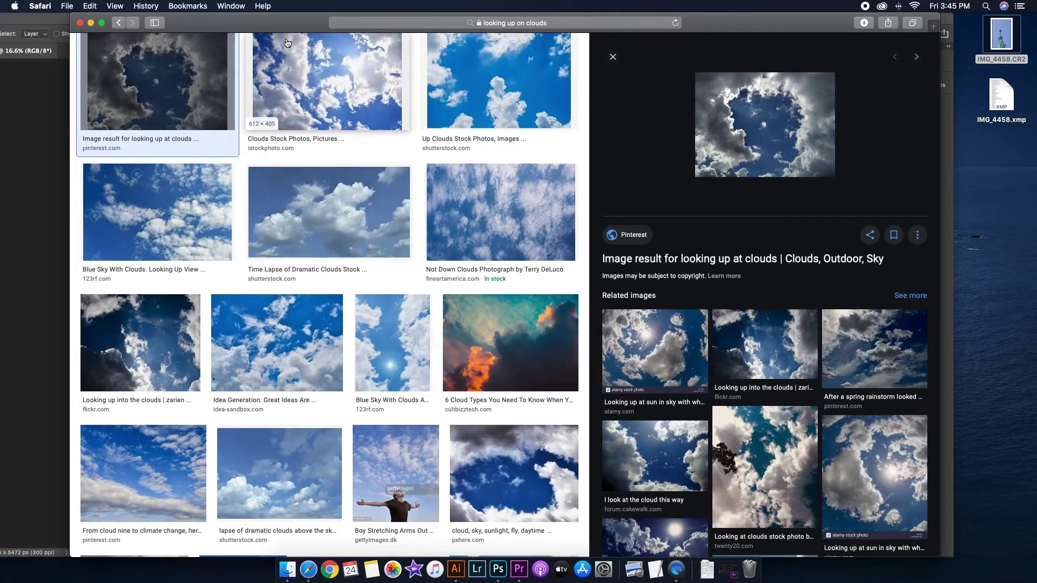
key("Right")
key("Right")
key("Right")
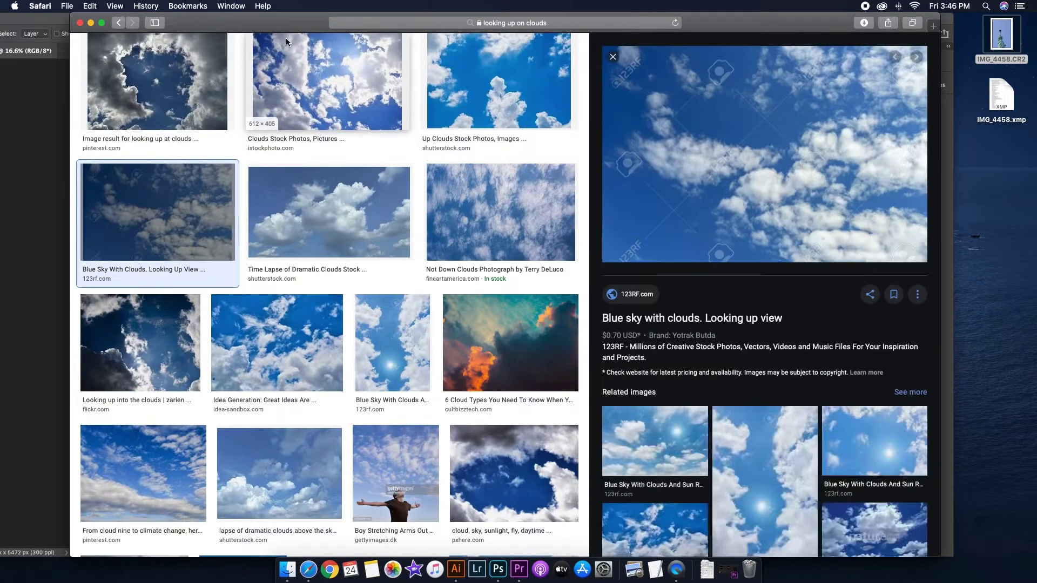
key("Right")
key("Left")
key("Left")
key("Left")
key("Left")
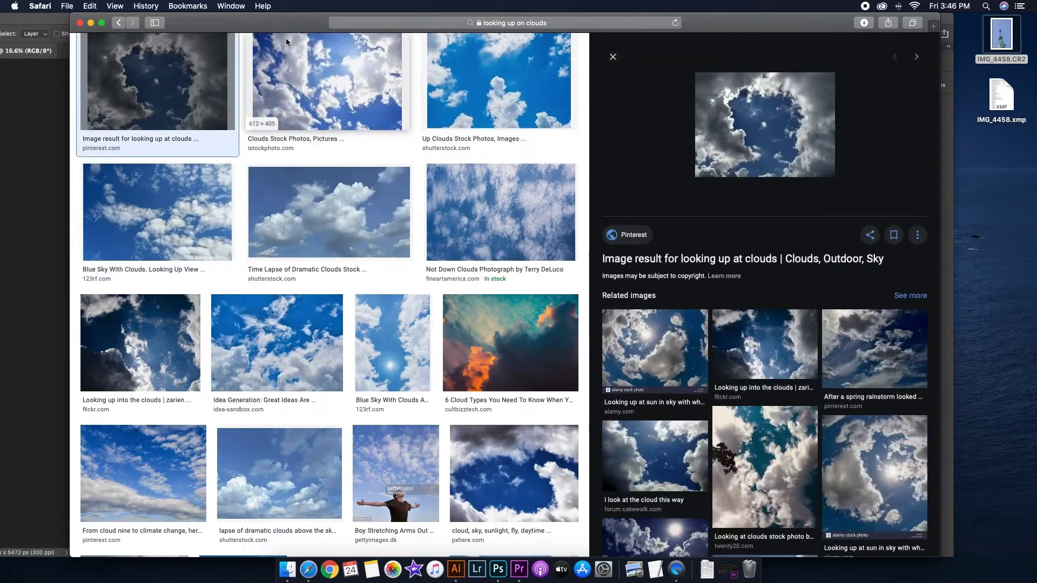
key("Right")
key("Left")
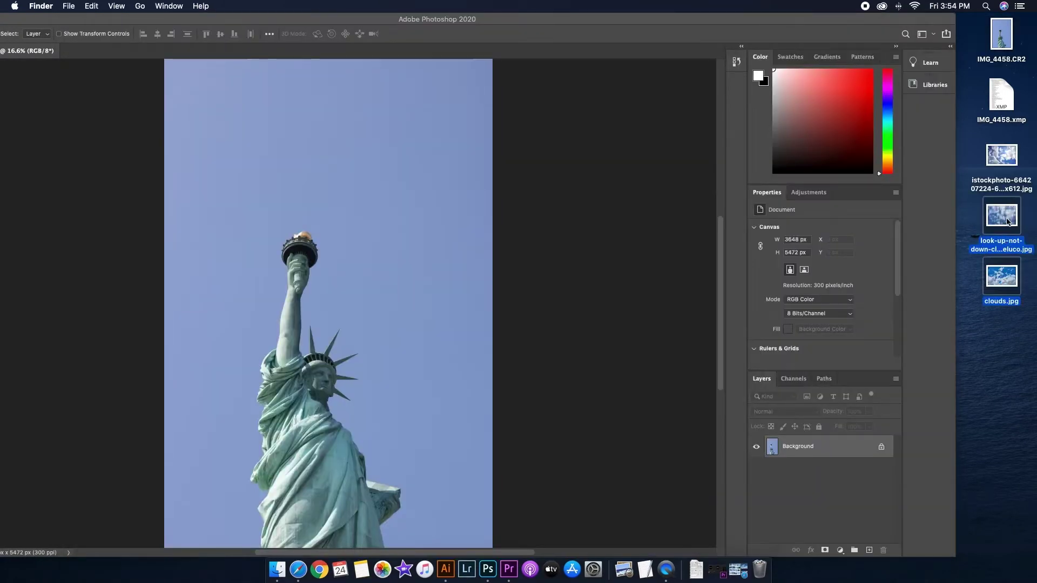
left_click_drag(1010, 225, 488, 568)
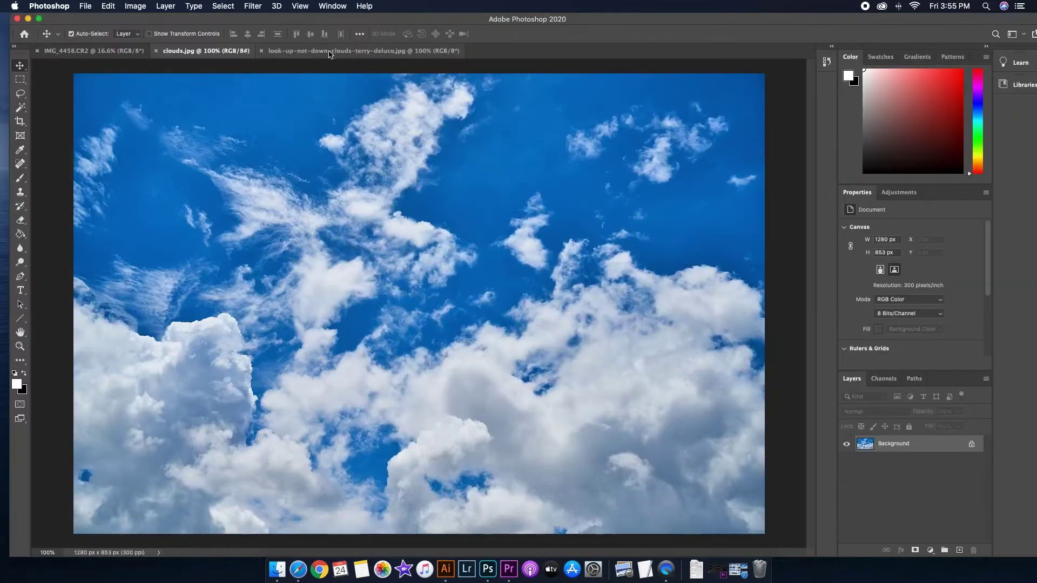
Step: Float clouds.jpg and look-up-not-down-clouds-terry-deluco.jpg in separate windows, the look-up image in front
left_click(330, 51)
left_click(208, 51)
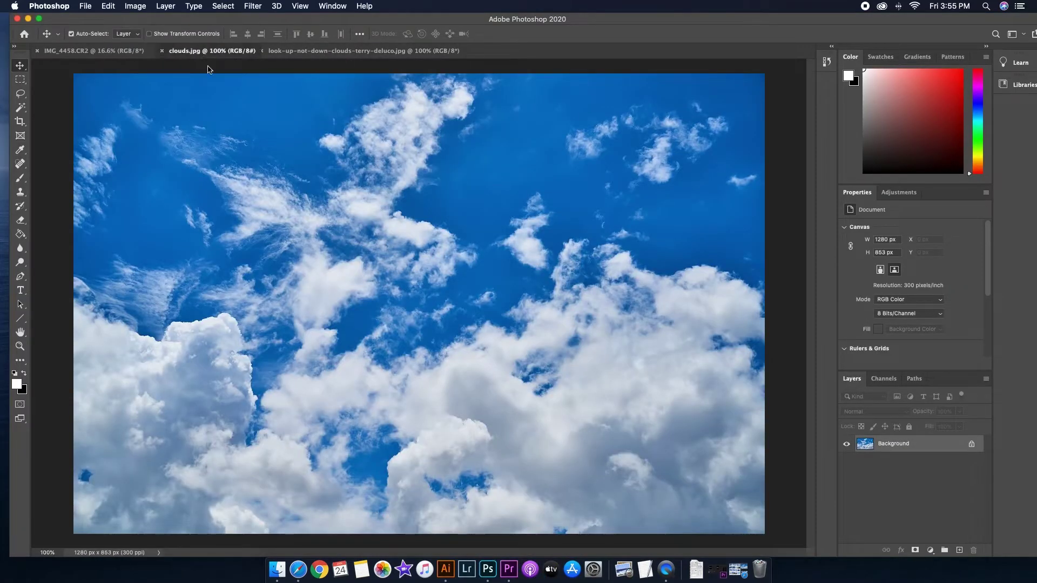
left_click_drag(207, 51, 737, 222)
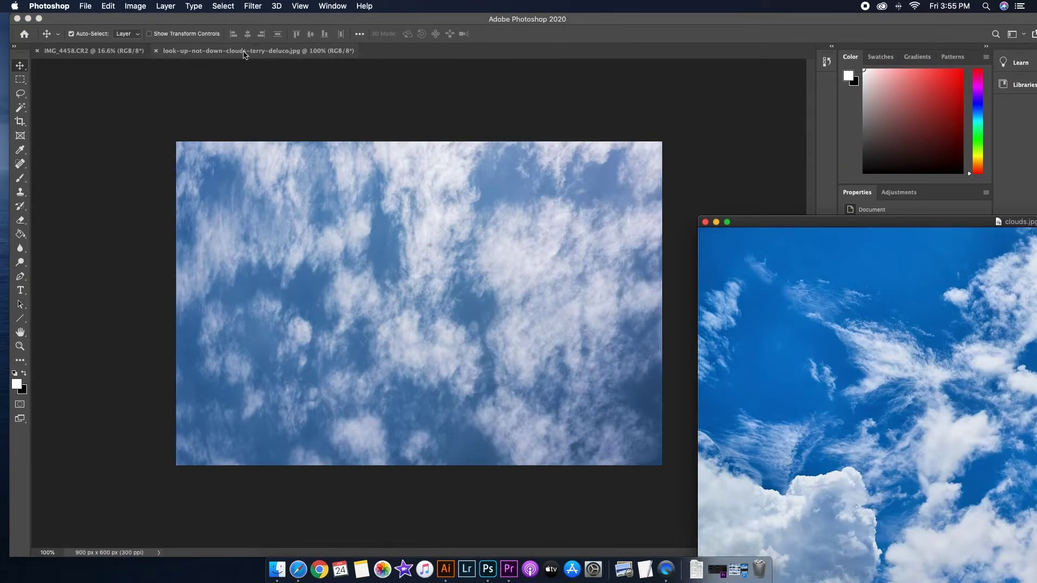
left_click_drag(244, 55, 671, 338)
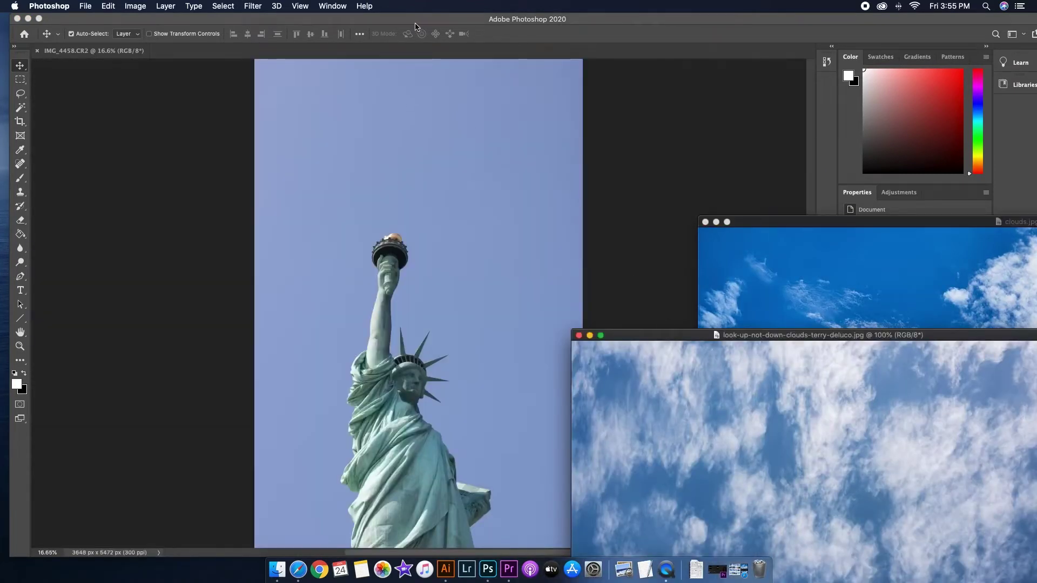
left_click_drag(416, 25, 406, 21)
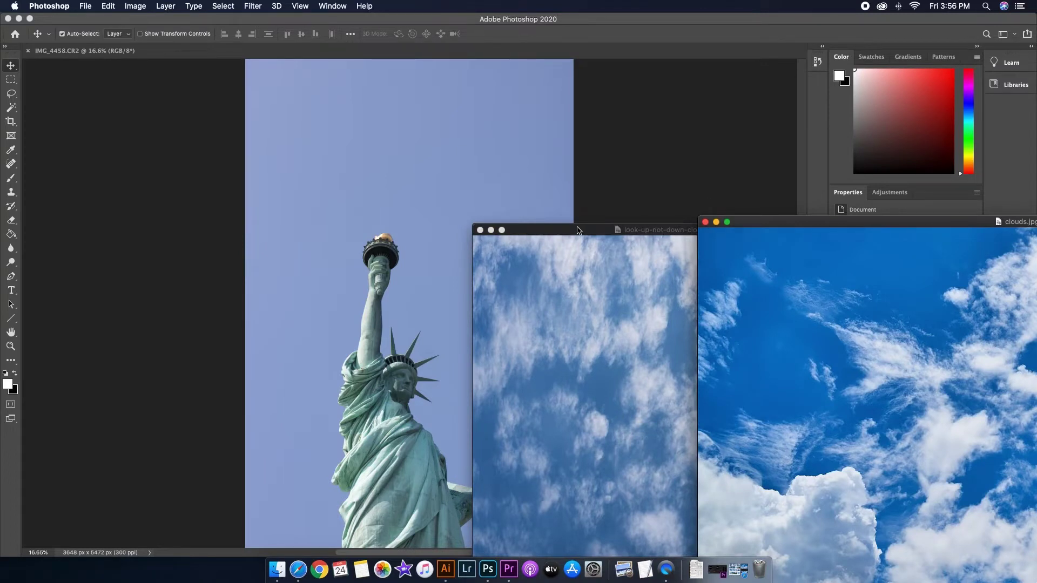
left_click(683, 246)
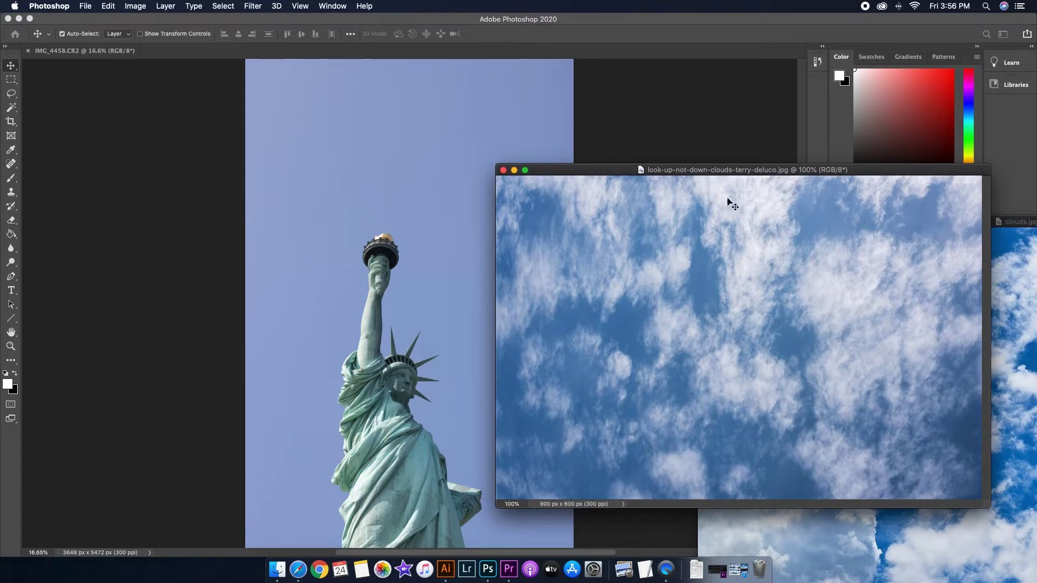
Step: Copy the soft cloud photo onto the statue as Layer 1 and scale it to 8544 × 5696 px
left_click_drag(785, 313, 305, 241)
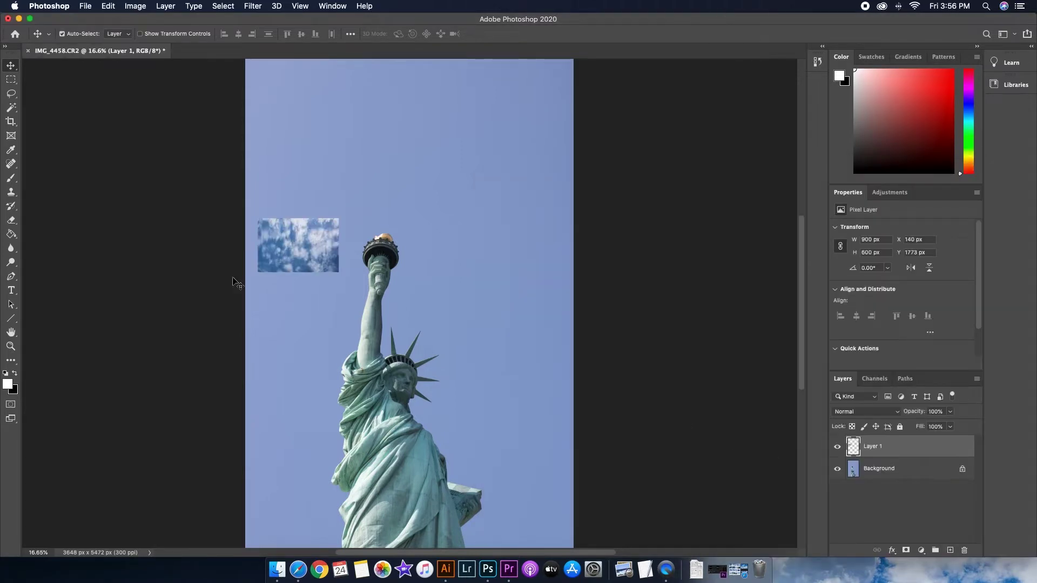
left_click_drag(284, 260, 447, 201)
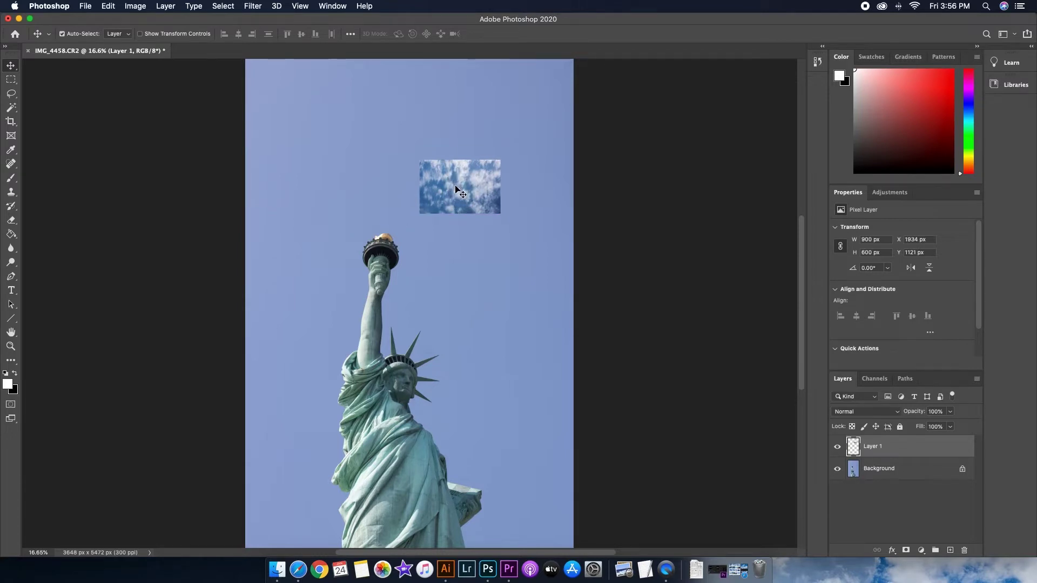
scroll(457, 192, "up", 3)
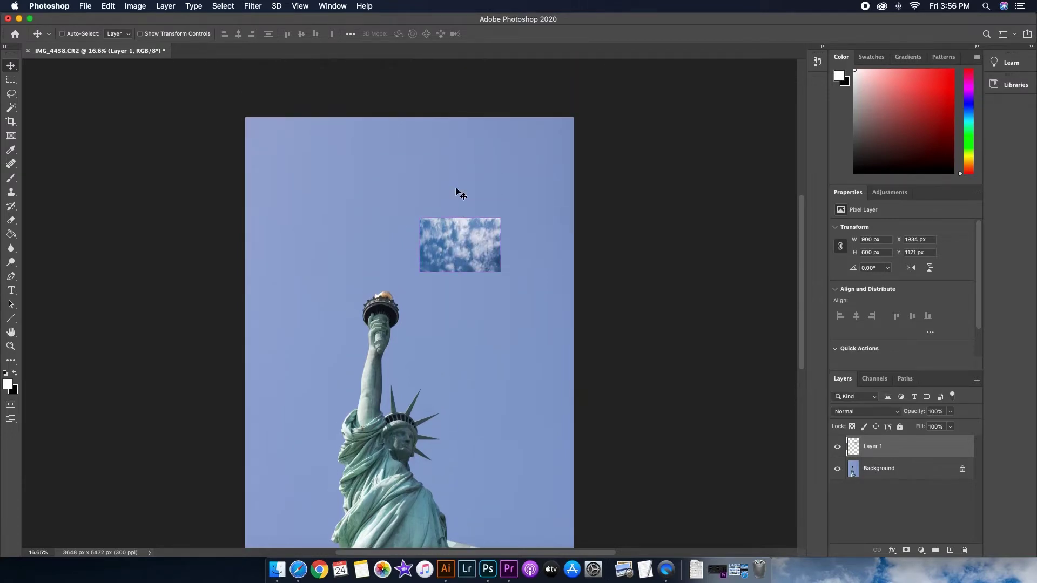
key("super+t")
key("super+minus")
key("super+minus")
left_click_drag(459, 260, 698, 442)
left_click_drag(413, 229, 306, 208)
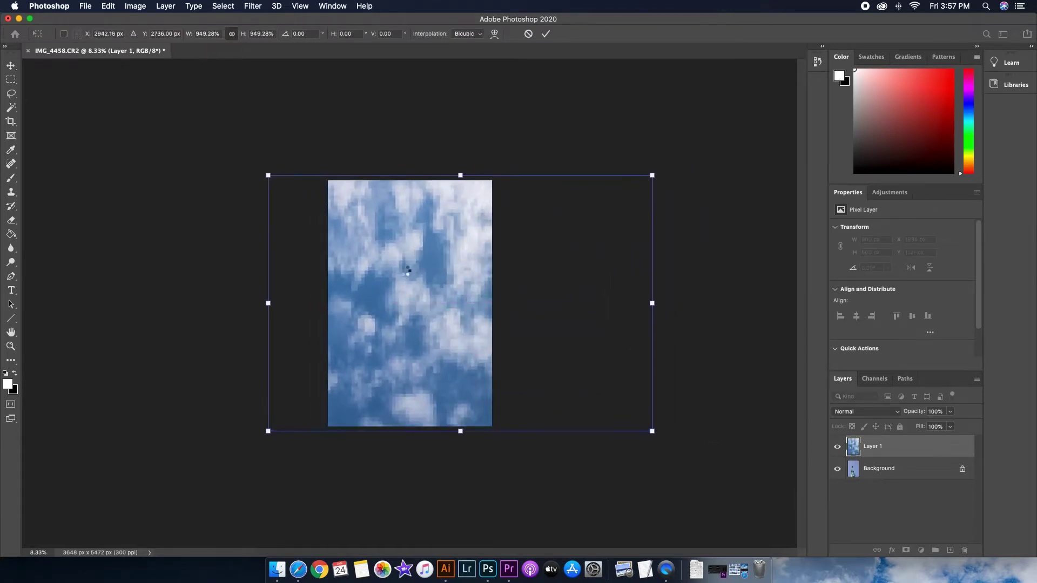
key("Return")
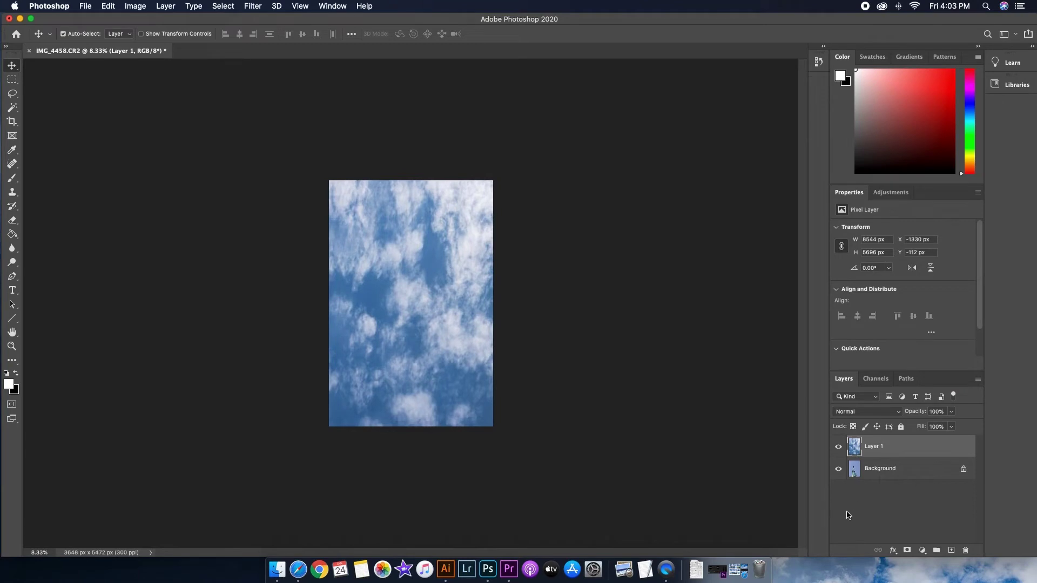
Step: Convert the Background into Layer 0 and move it above the clouds Layer 1
left_click(870, 469)
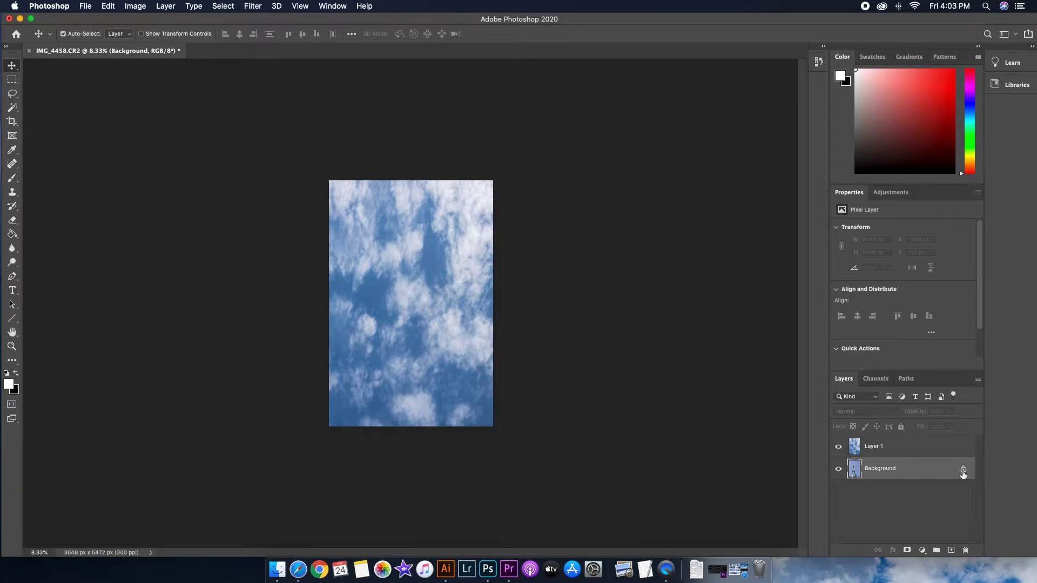
double_click(930, 475)
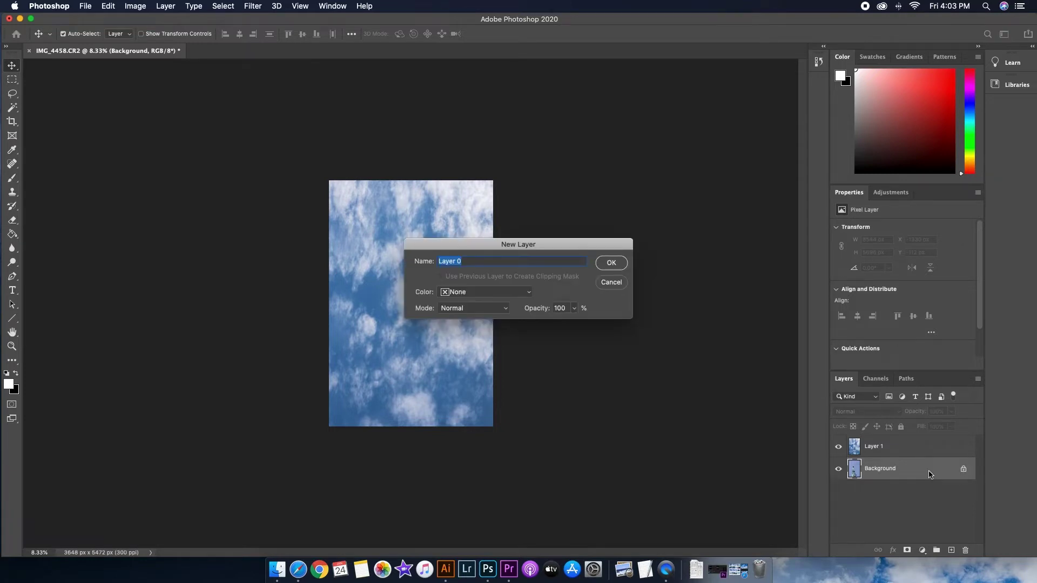
left_click(611, 263)
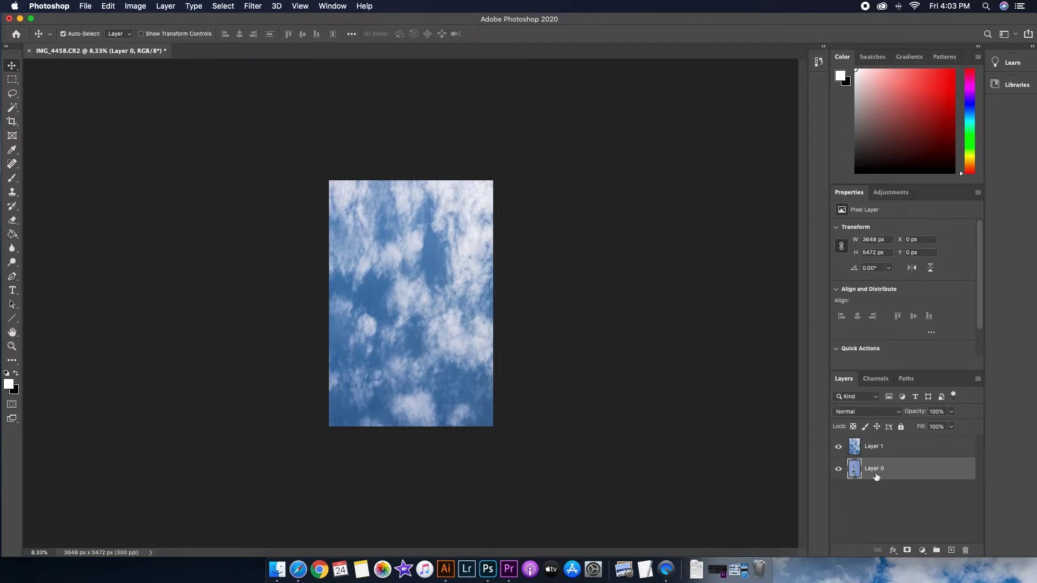
left_click_drag(880, 475, 883, 442)
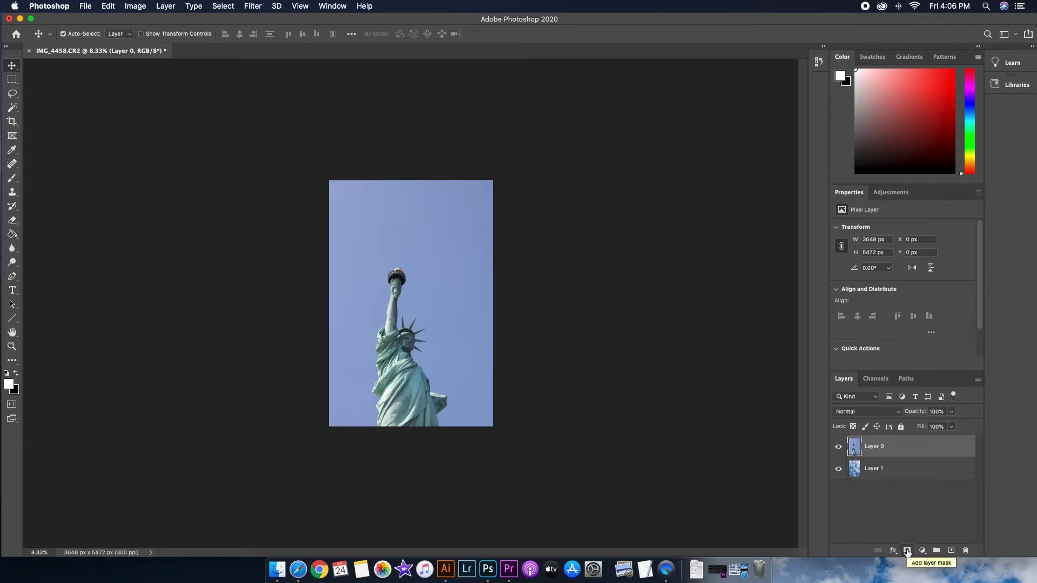
Step: Add a mask to Layer 0 and blacken the Magic Wand sky selection so the clouds show through
left_click(907, 551)
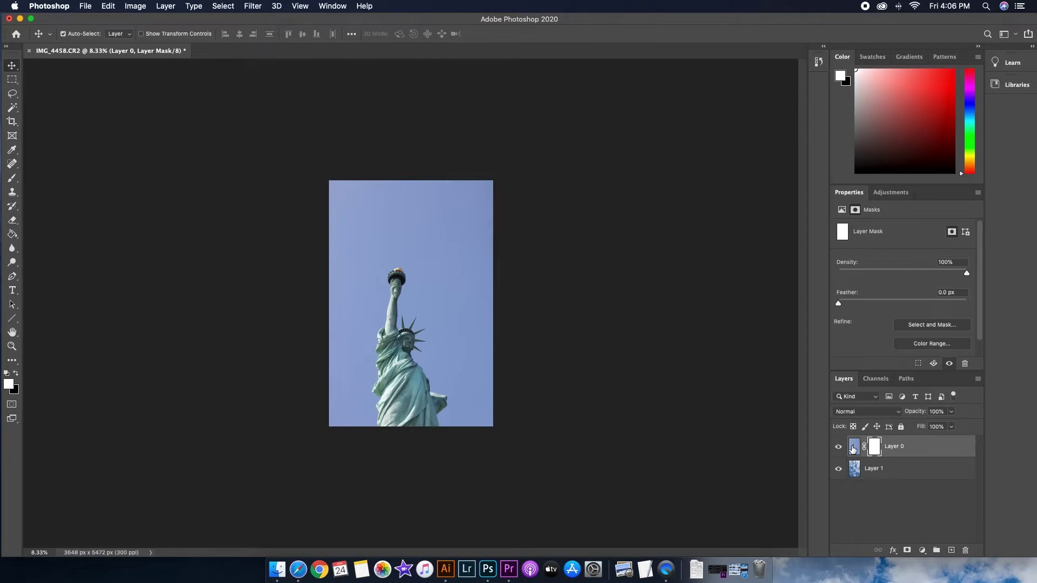
left_click(853, 449)
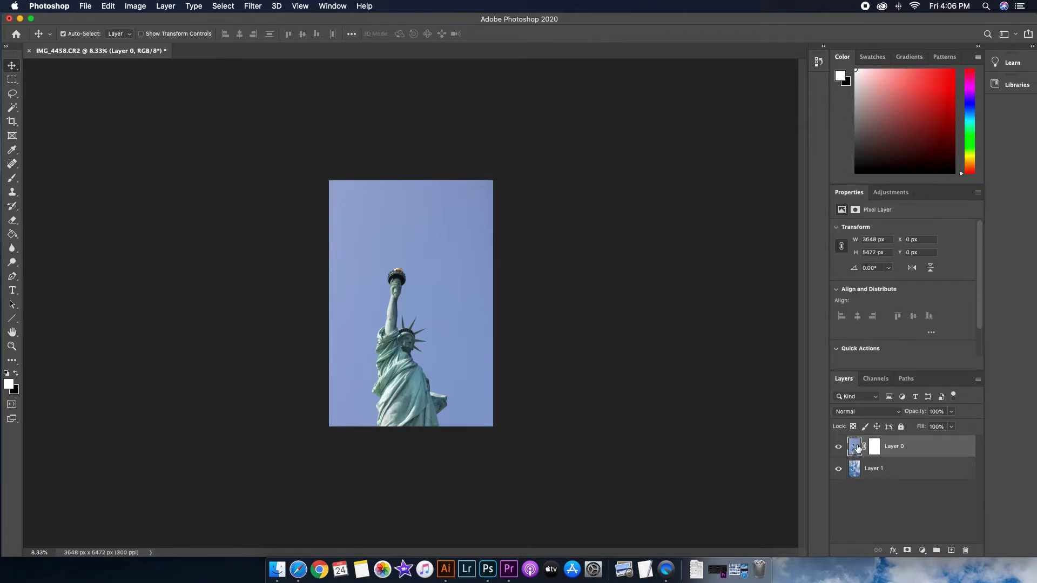
left_click(873, 451)
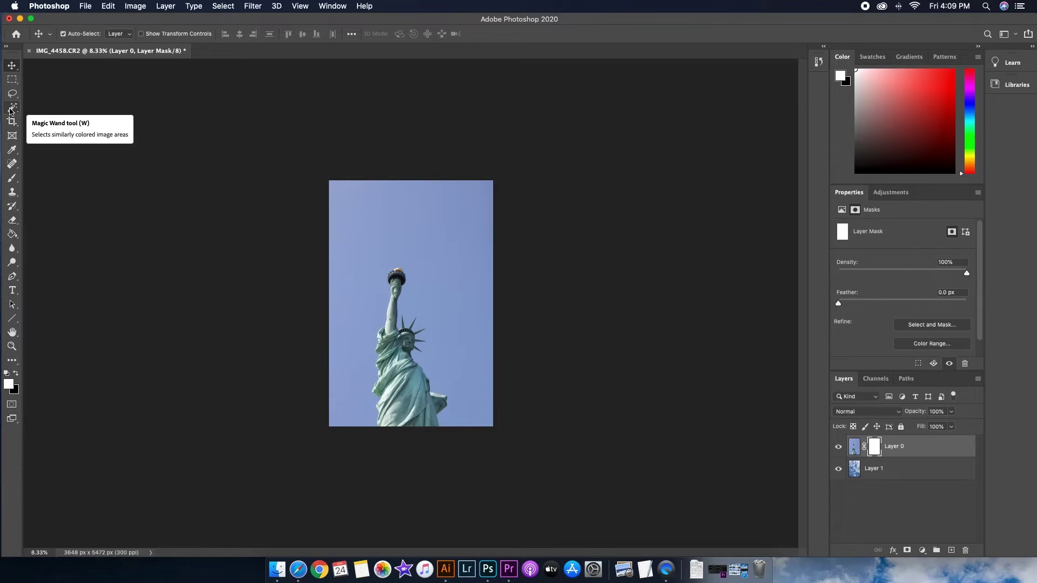
left_click(11, 108)
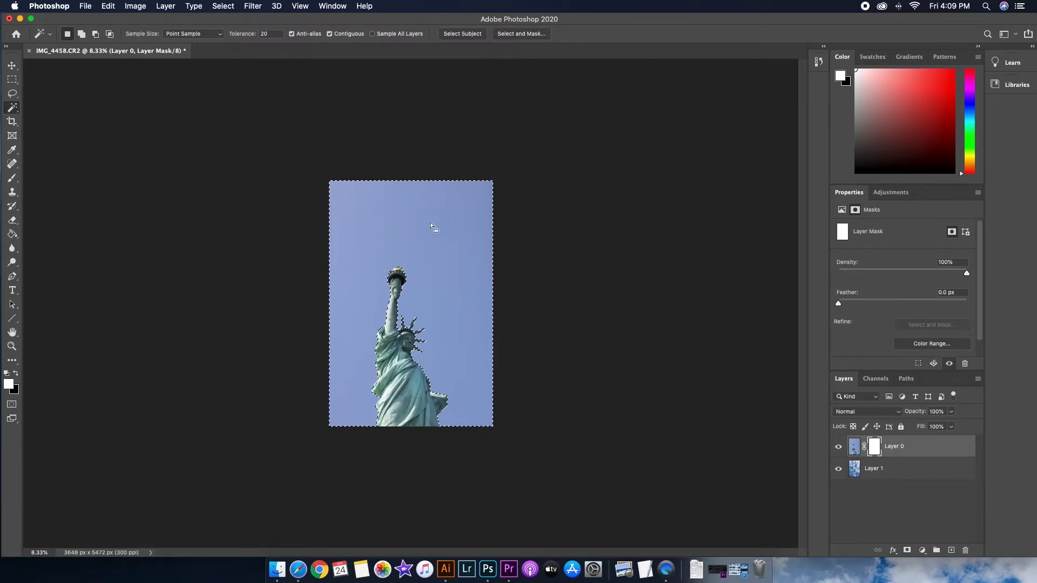
key("Delete")
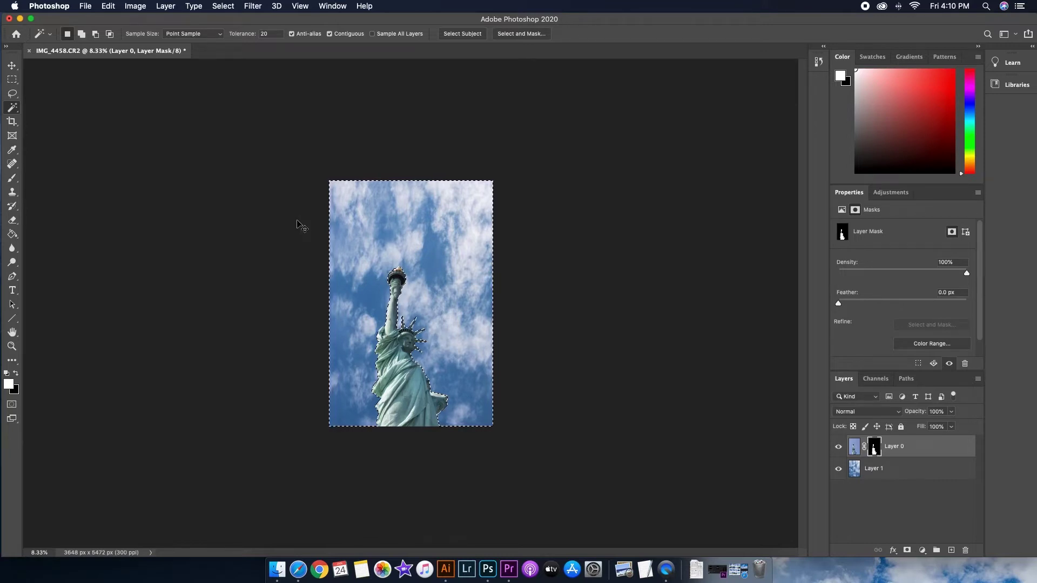
key("super+d")
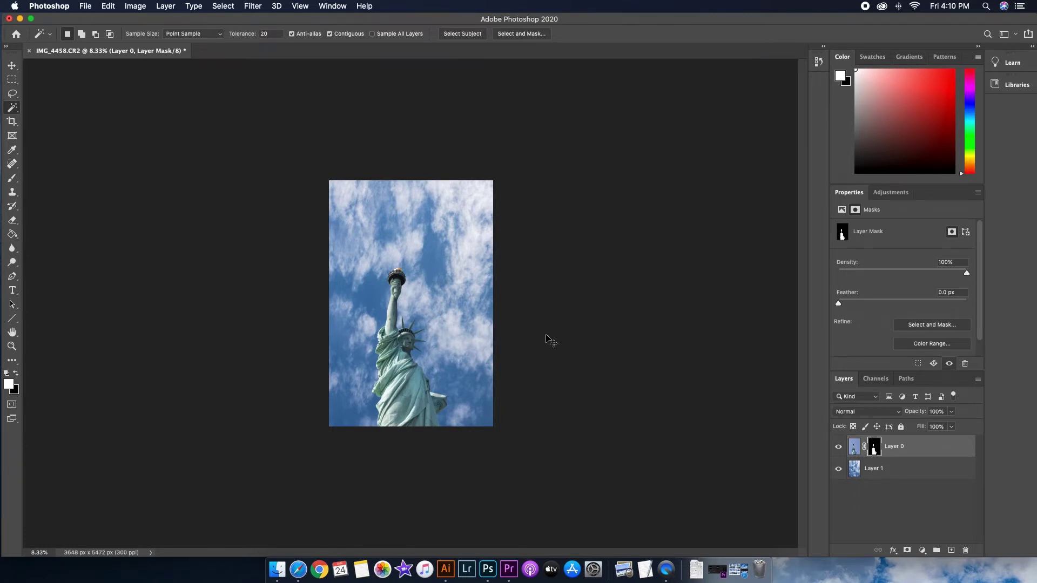
key("super+equal")
key("super+equal")
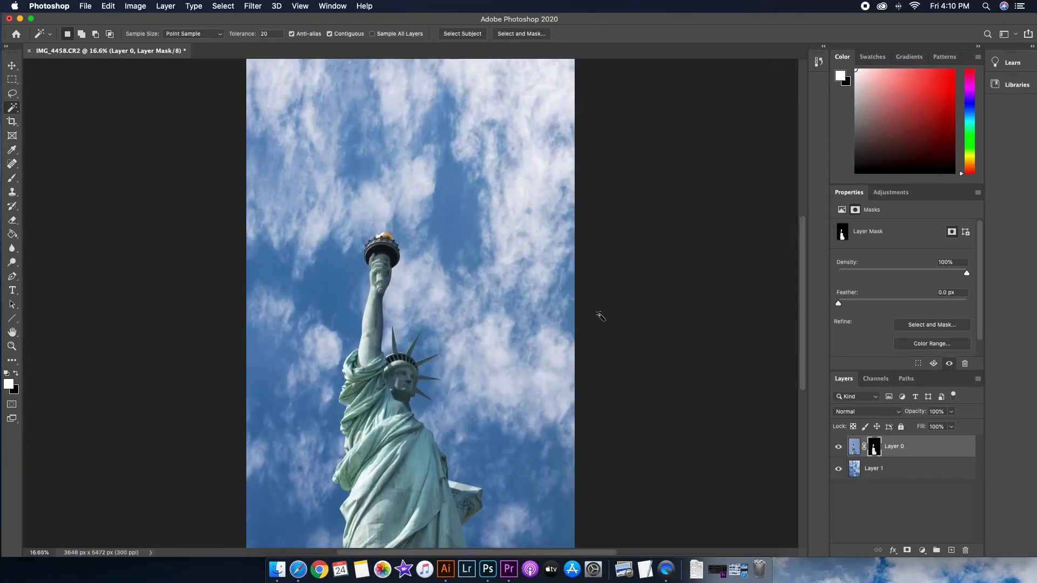
Step: Rotate the clouds layer a quarter turn and scale it to about 67% to fit the frame
key("alt+bracketleft")
key("super+t")
key("super+0")
left_click_drag(610, 419, 564, 154)
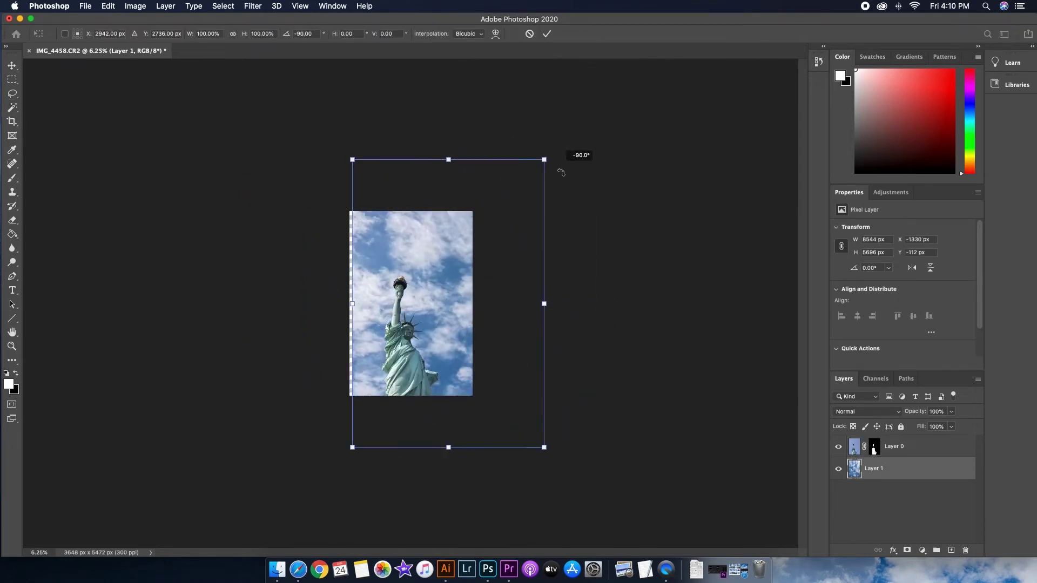
left_click_drag(546, 444, 511, 398)
left_click_drag(512, 160, 473, 204)
left_click_drag(429, 286, 435, 288)
key("Return")
Step: Return to the Magic Wand, fit the whole composite on screen, and open the File menu
key("w")
key("super+0")
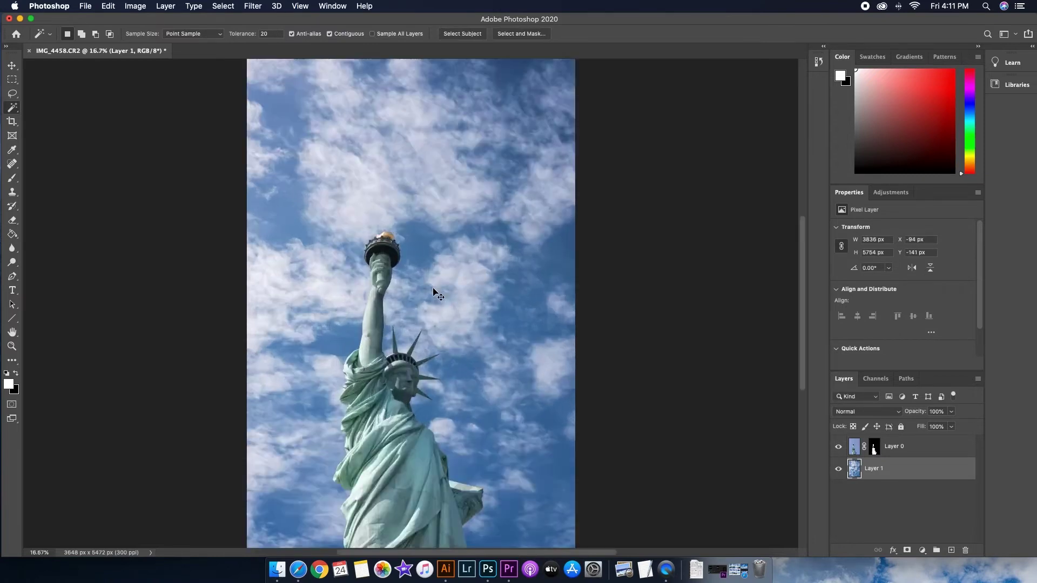
key("super+minus")
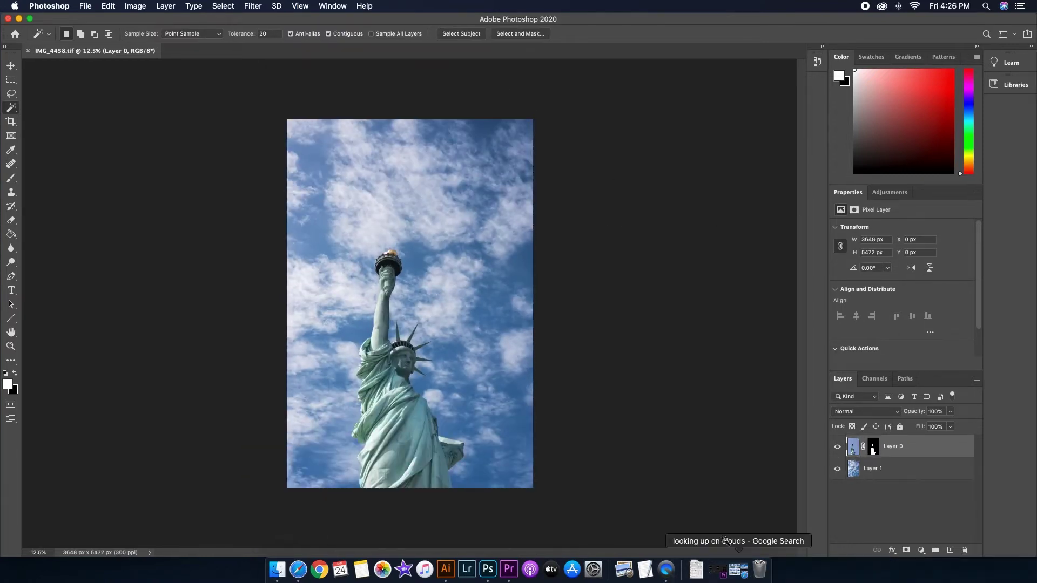
left_click(61, 4)
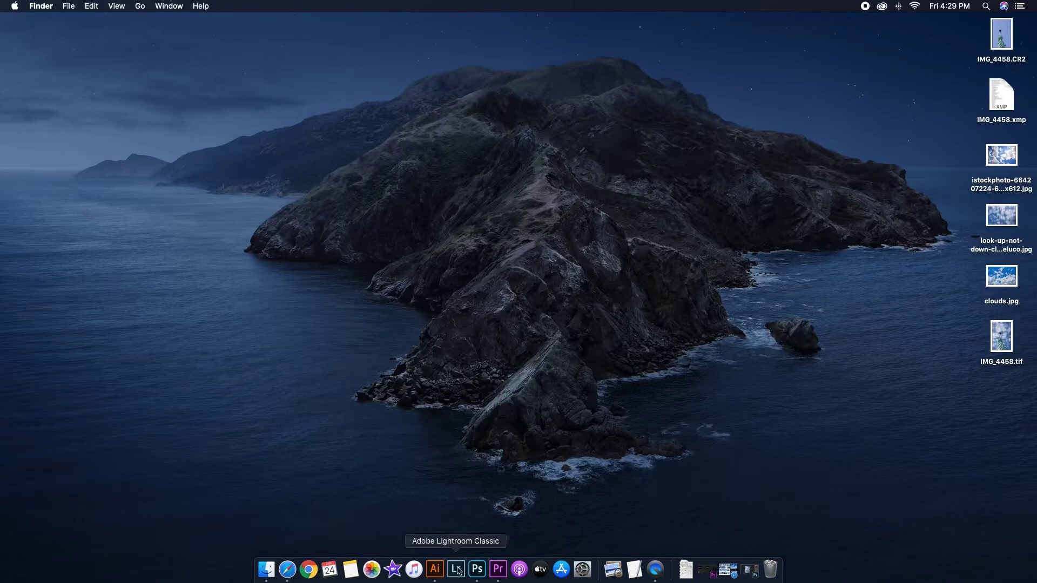
Step: Import IMG_4458.tif from the Users folder into Lightroom Classic and open it in Develop
left_click(461, 576)
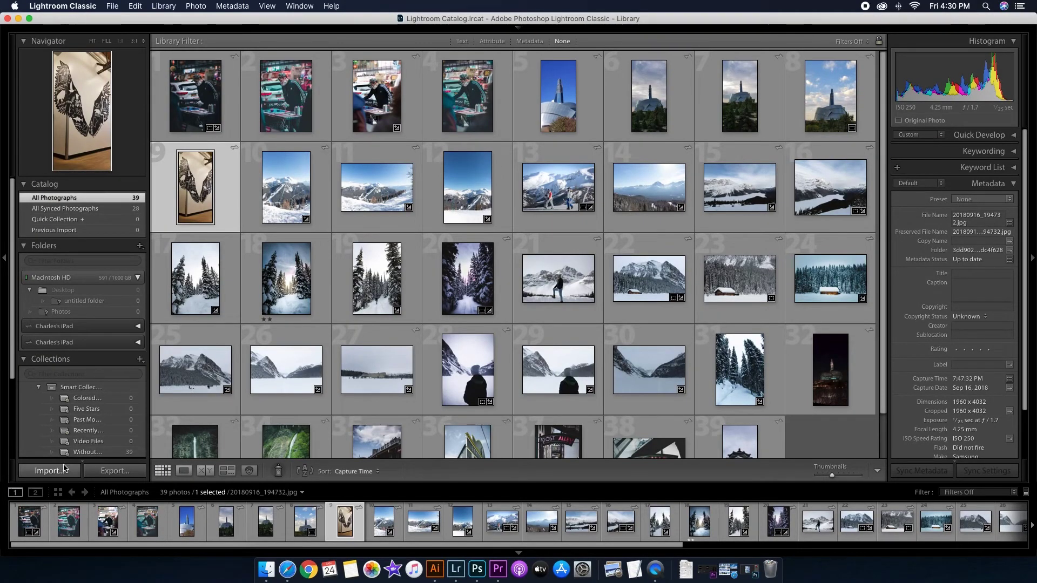
left_click(46, 473)
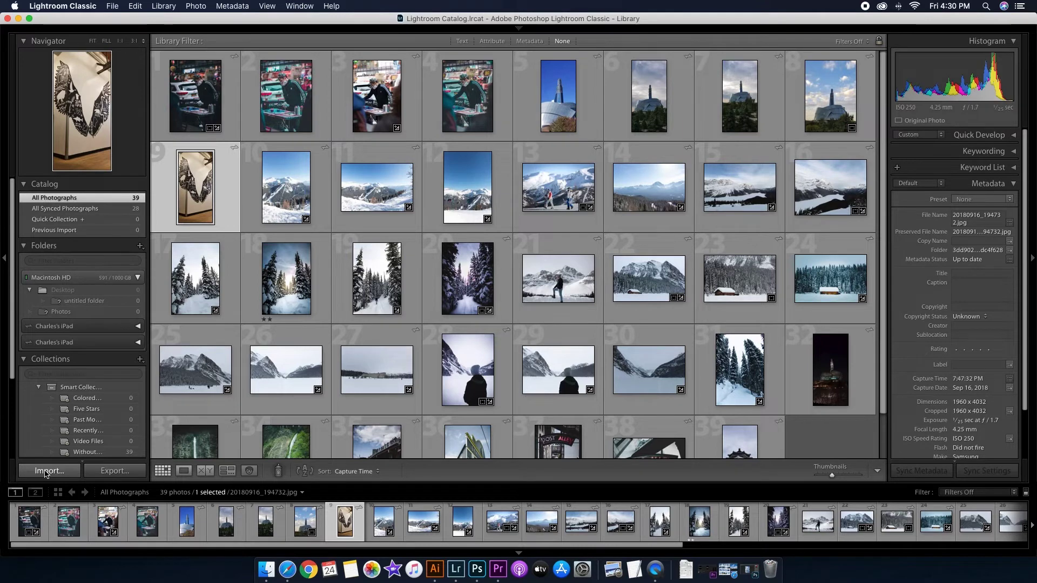
left_click(57, 113)
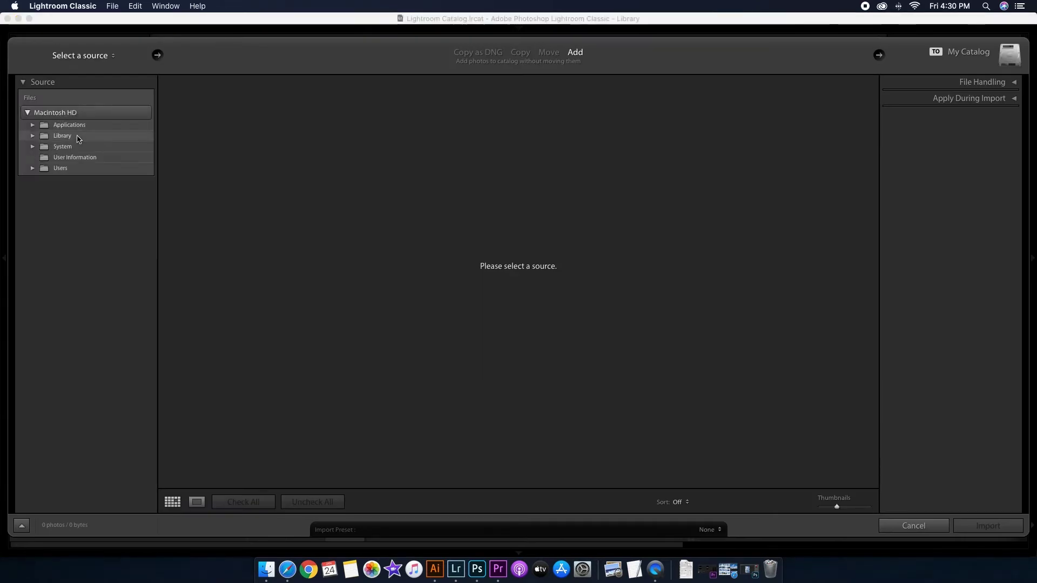
left_click(58, 169)
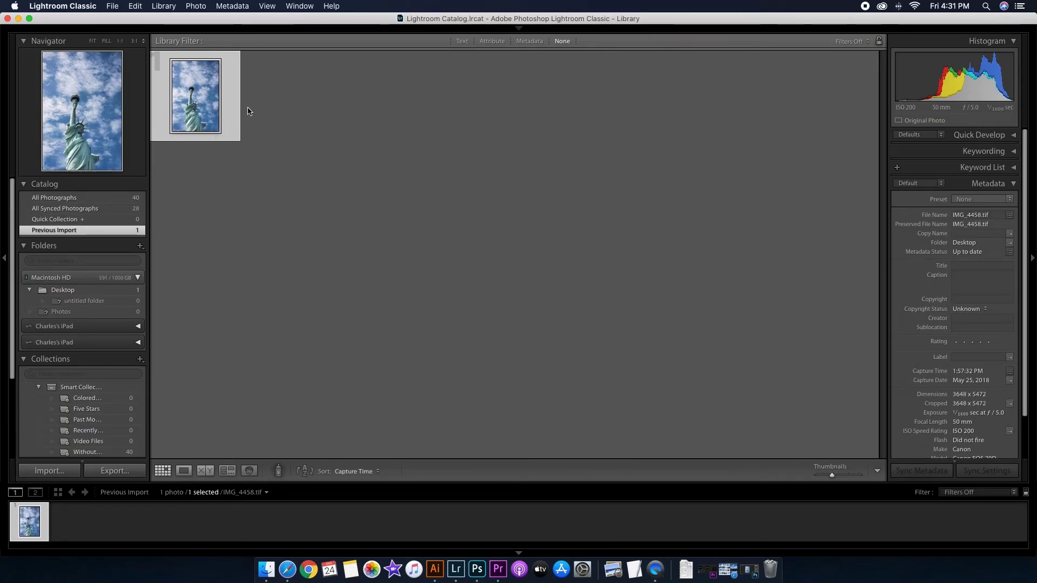
double_click(199, 99)
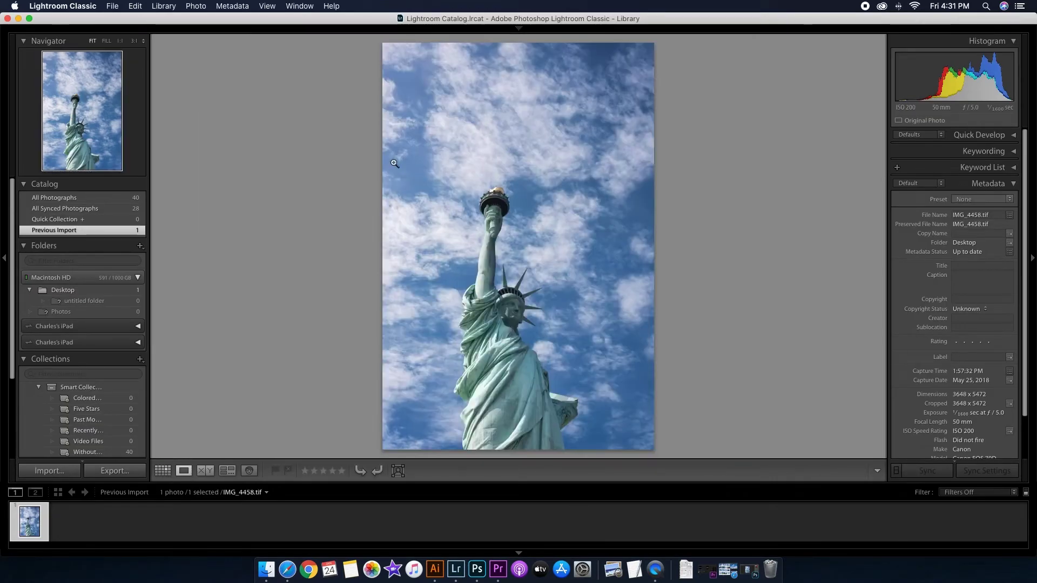
left_click(519, 27)
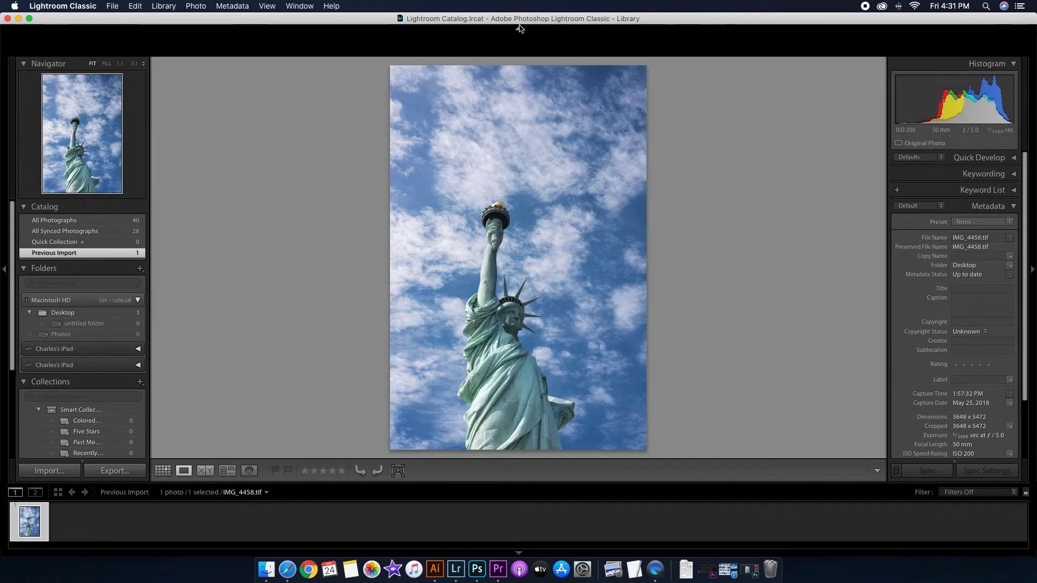
left_click(779, 46)
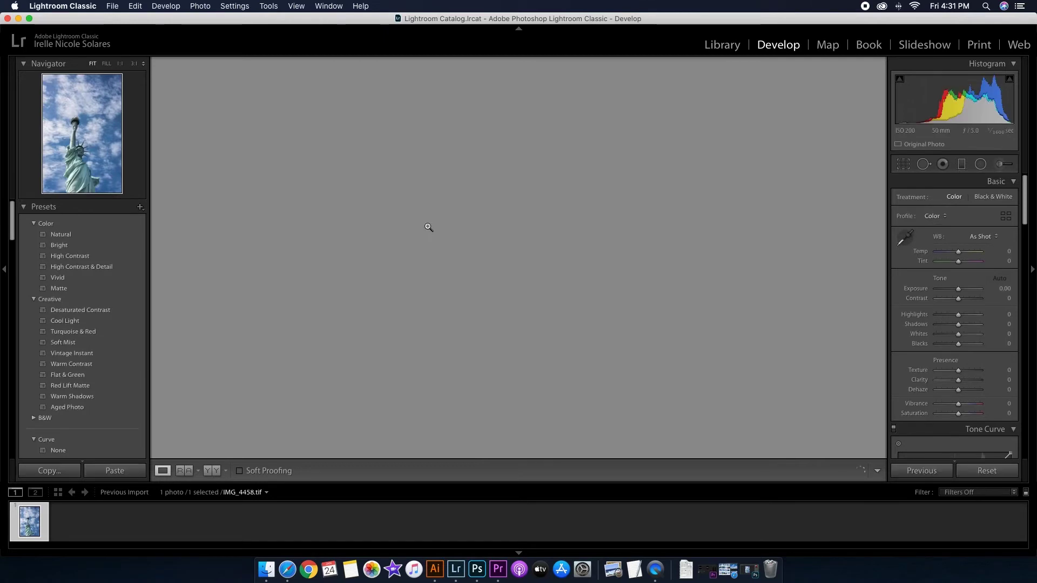
Step: Raise Clarity to +24, drop Highlights to −22, add contrast, lift shadows, and undo the whites changes
key("e")
left_click(780, 46)
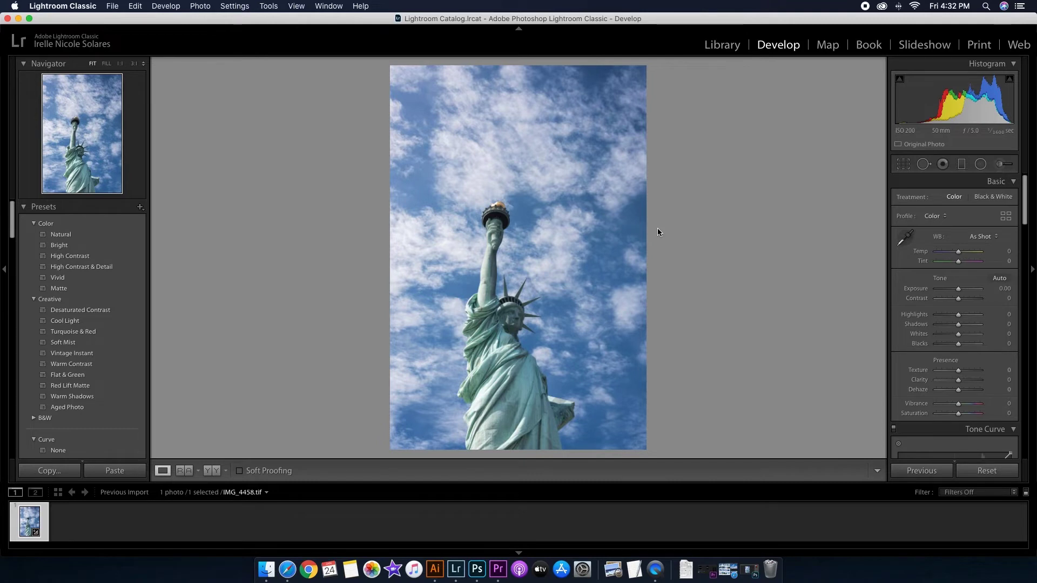
left_click(965, 381)
left_click_drag(959, 315, 967, 301)
key("super+z")
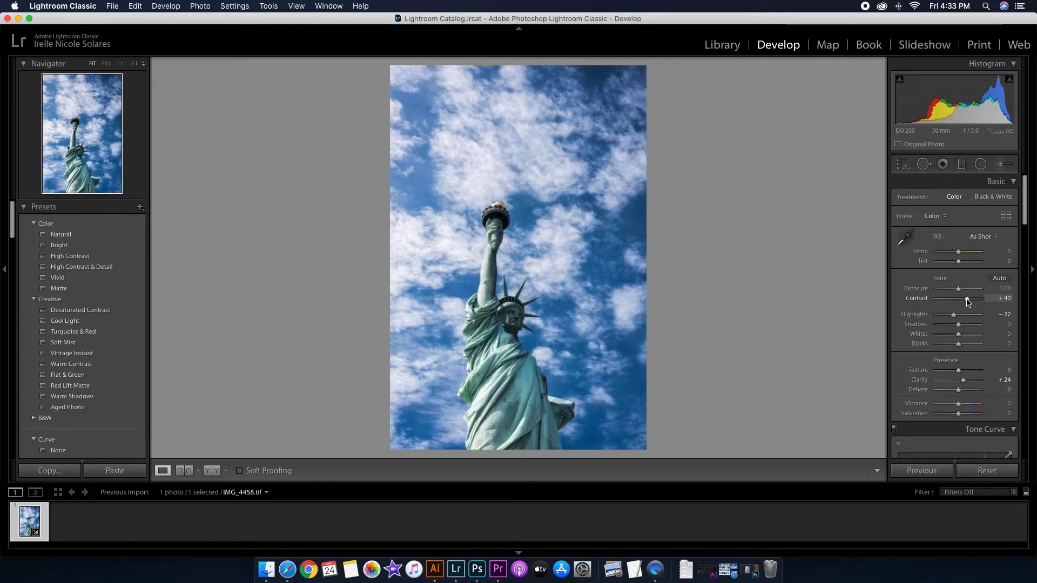
left_click_drag(968, 301, 955, 338)
key("super+z")
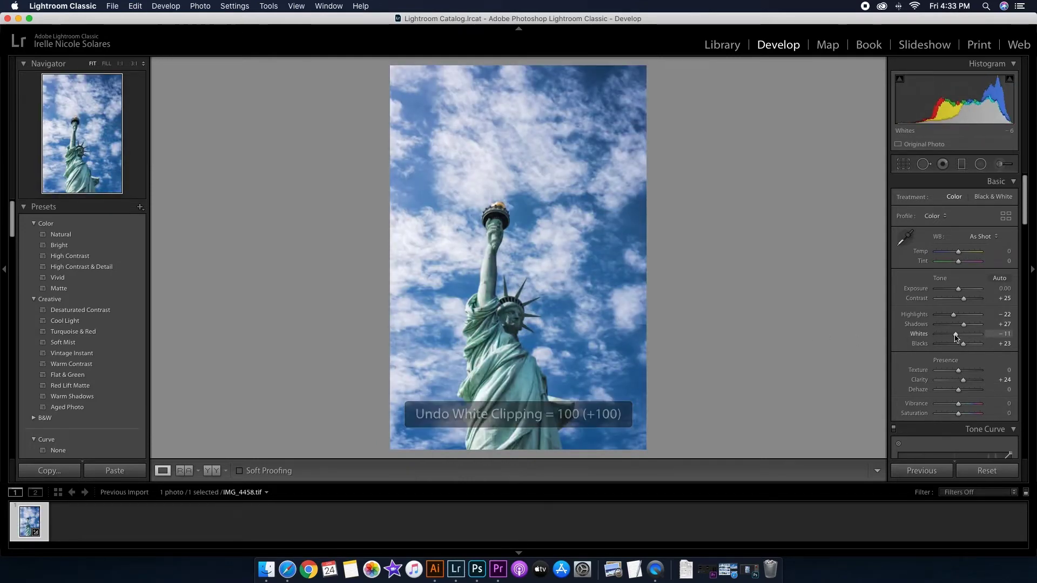
key("super+z")
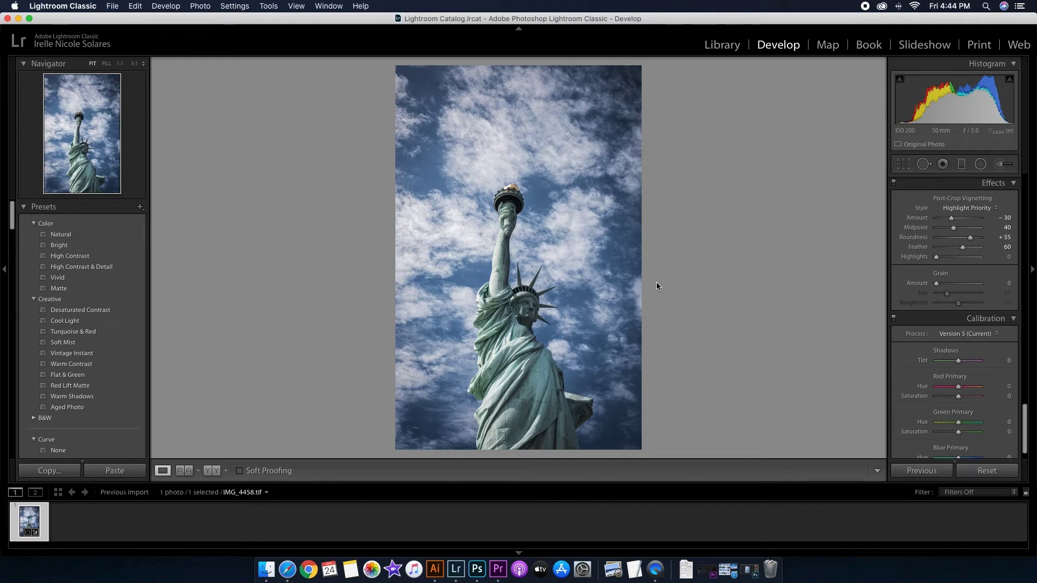
Step: Export the toned statue photo from the File menu as IMG_4458.jpg
left_click(75, 6)
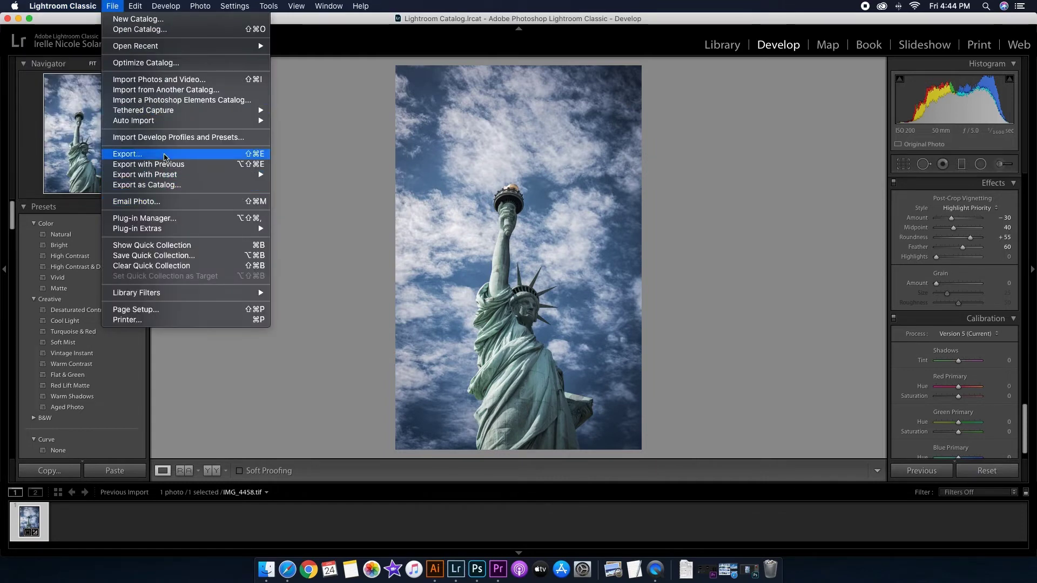
left_click(165, 156)
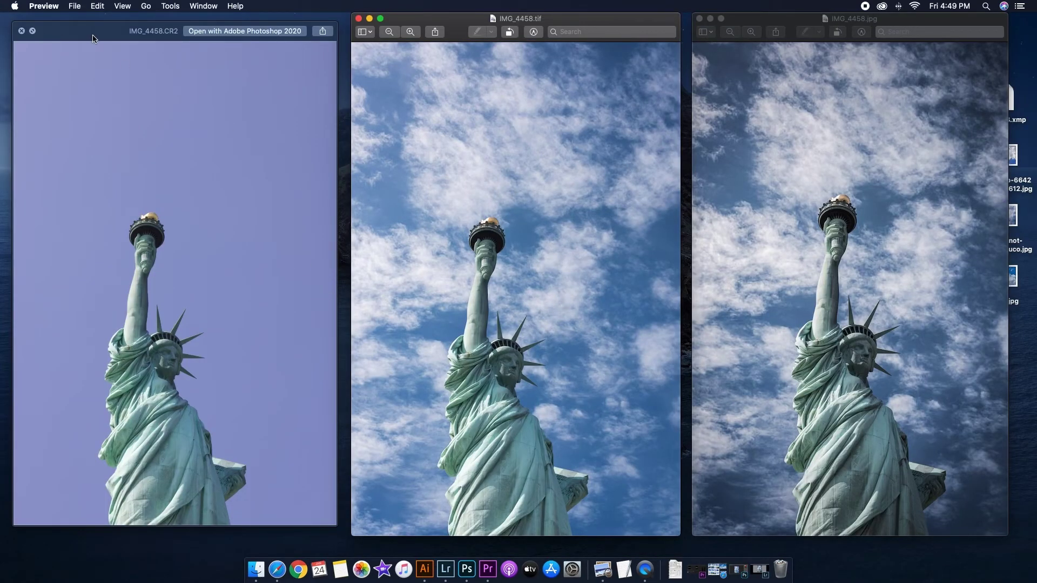
left_click_drag(93, 38, 98, 38)
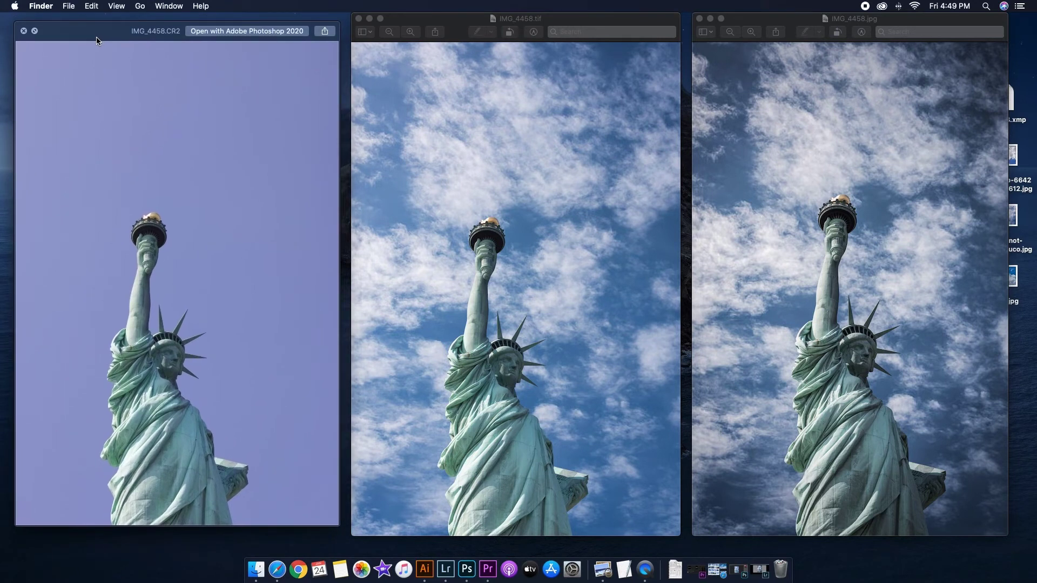
mouse_move(459, 24)
left_mouse_down()
mouse_move(448, 27)
mouse_move(454, 16)
left_mouse_up()
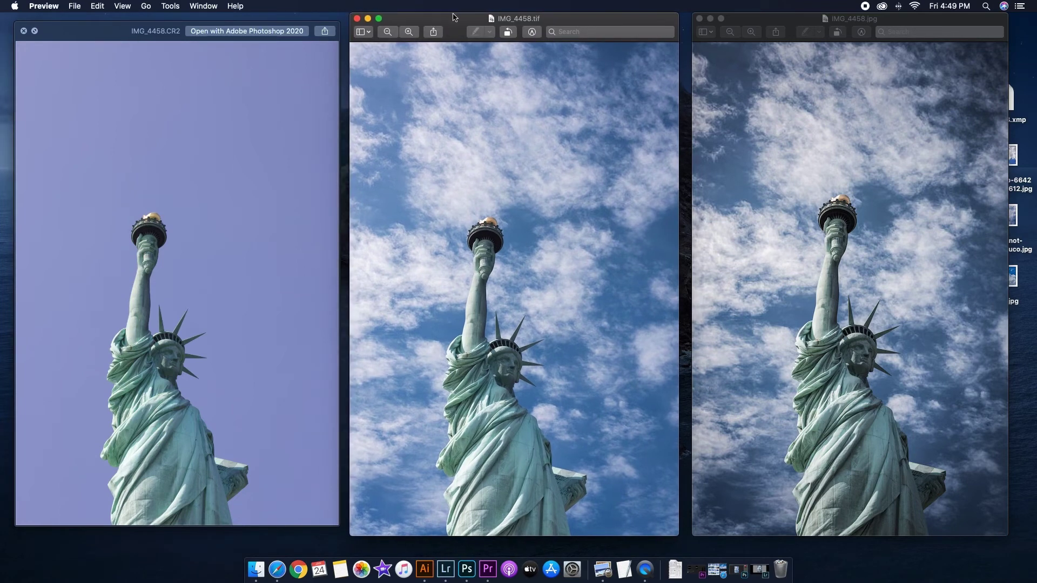
left_click(891, 24)
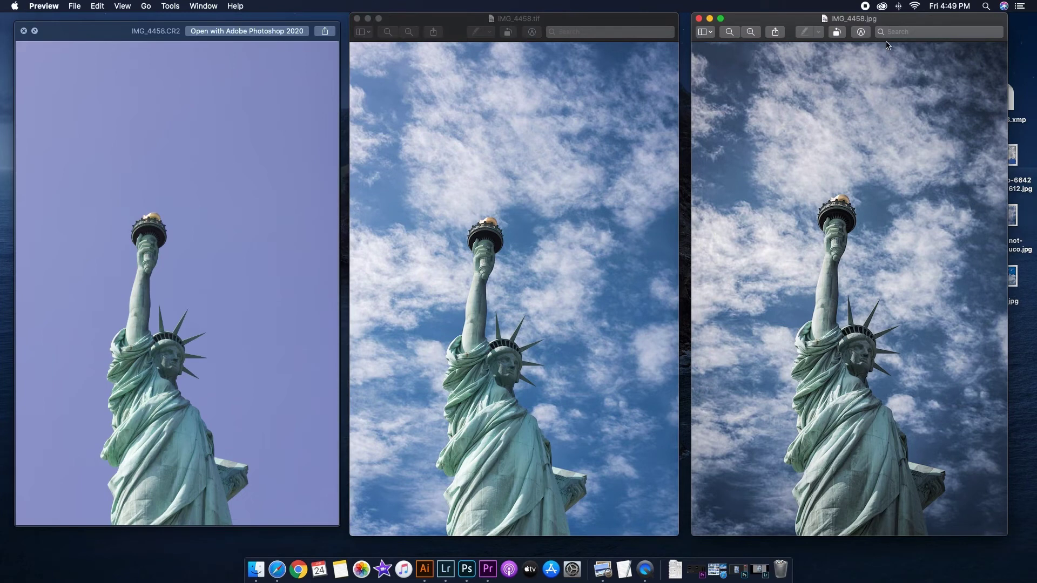